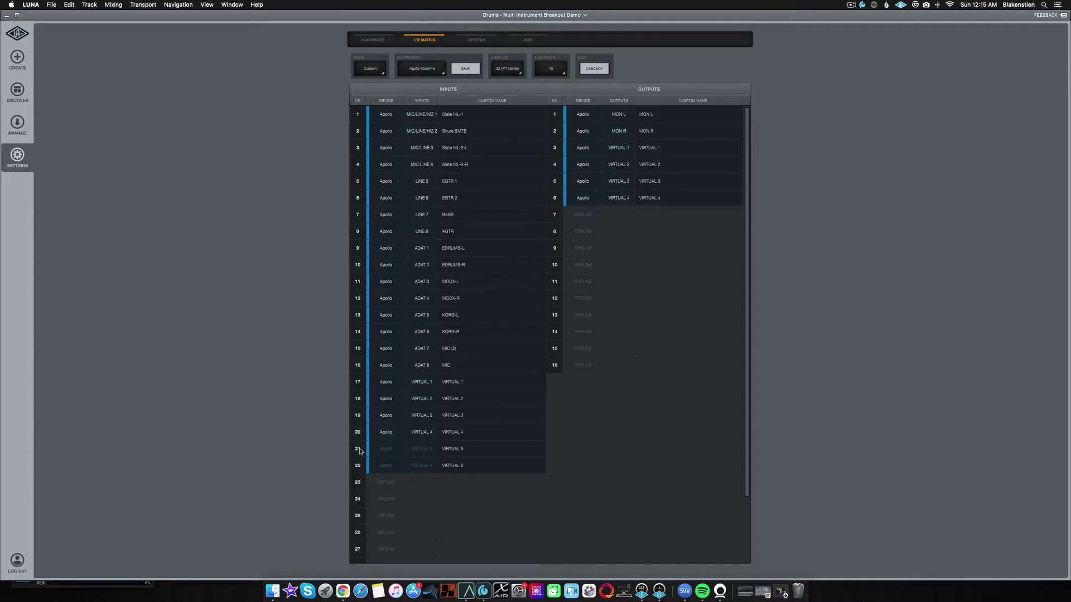
# Inspect the virtual source assignments of inputs 21 and 22 in the I/O matrix.
pyautogui.click(358, 450)
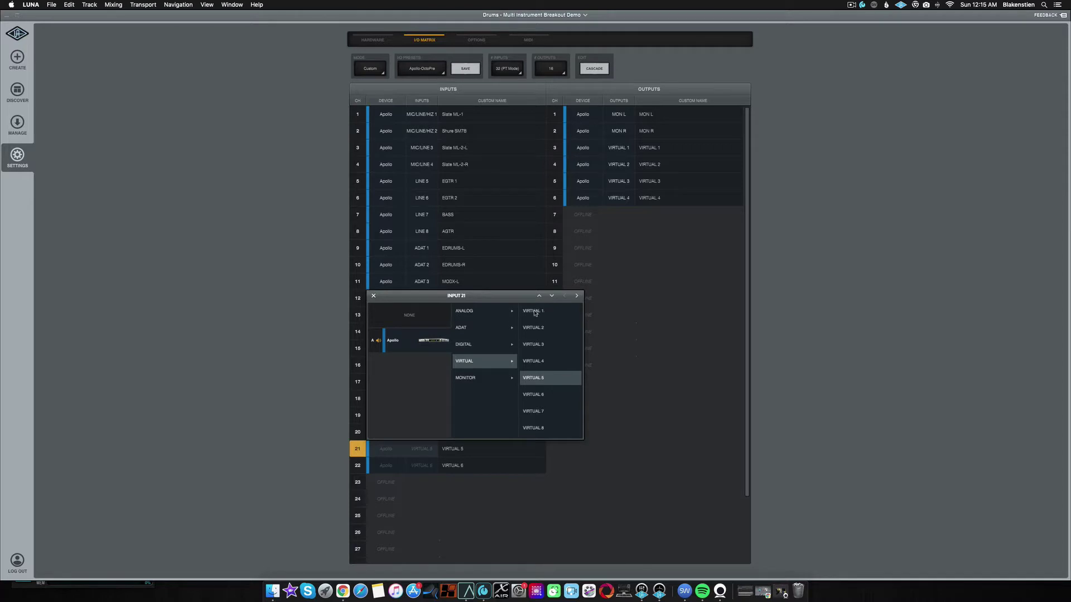
pyautogui.click(373, 296)
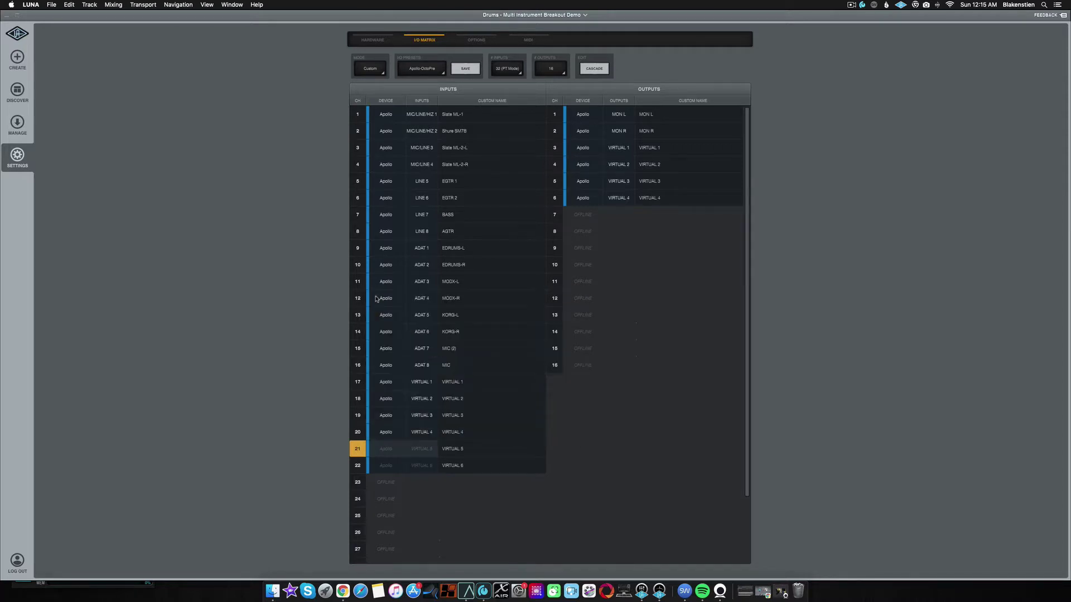
pyautogui.click(358, 465)
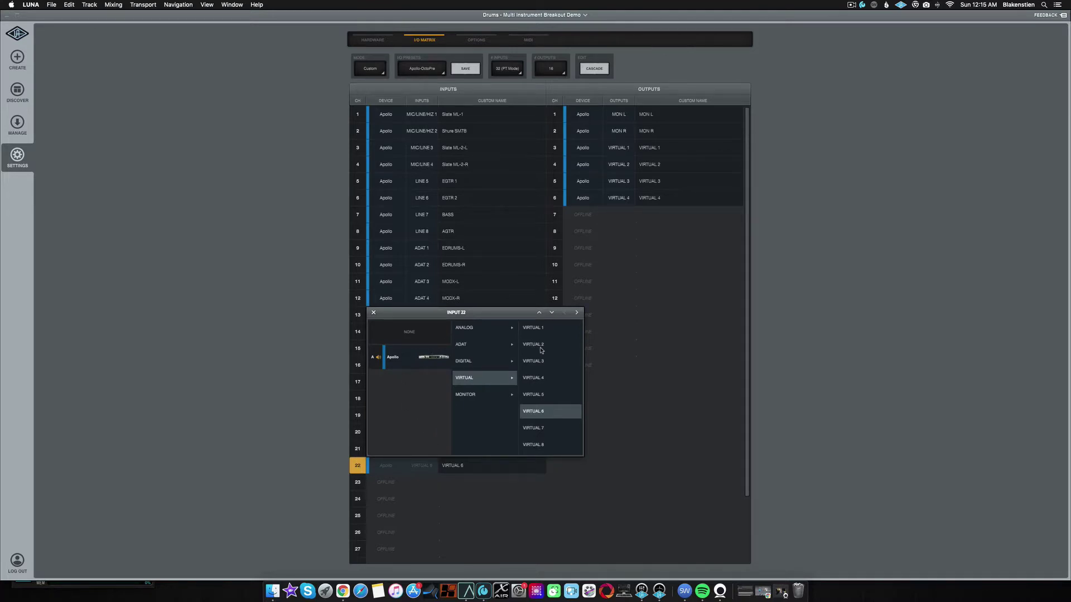
pyautogui.click(267, 370)
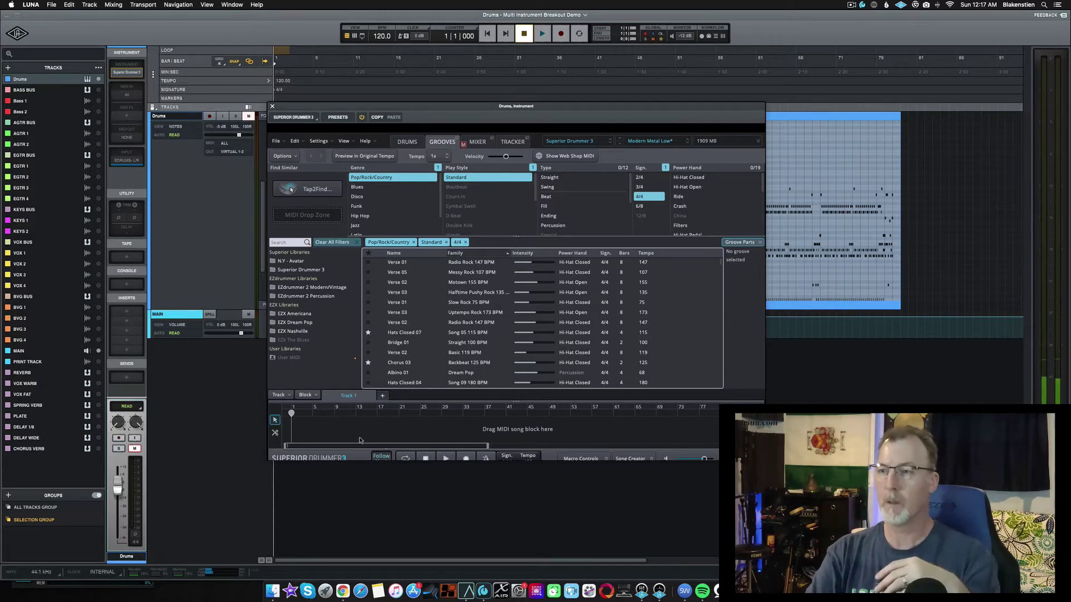
# Close the drum instrument window, increase the Drums track's height and fold its piano roll to the used notes only.
pyautogui.moveTo(498, 112); pyautogui.dragTo(735, 116)
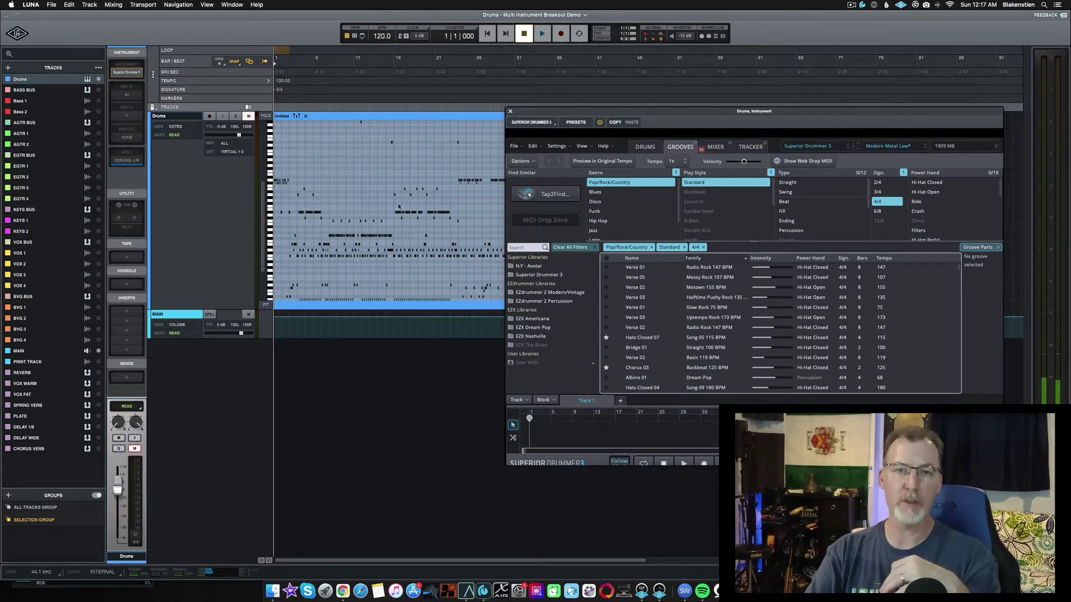
pyautogui.click(510, 111)
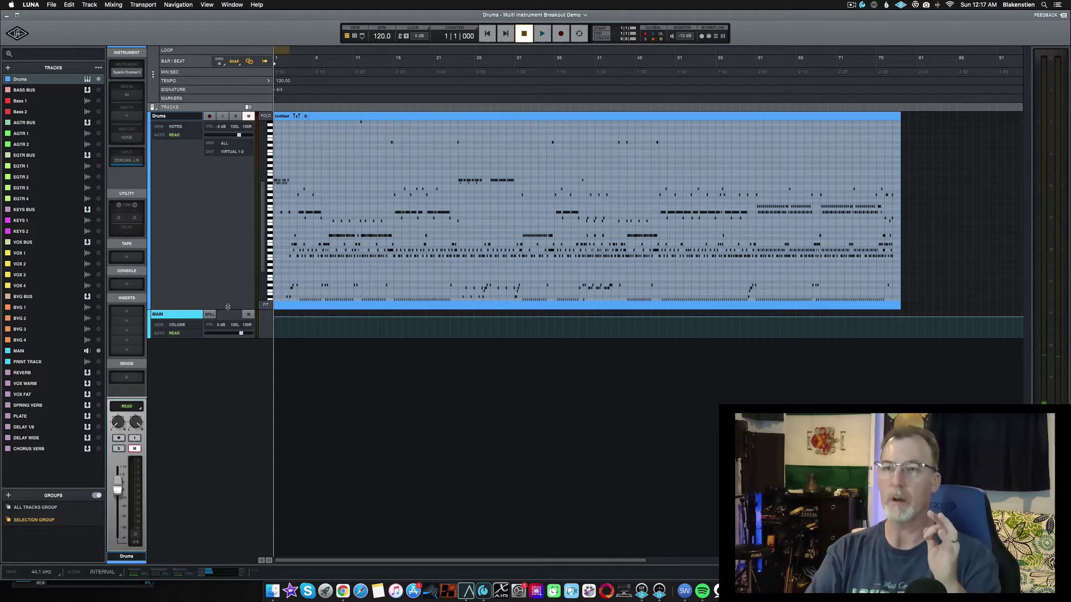
pyautogui.moveTo(228, 309); pyautogui.dragTo(227, 327)
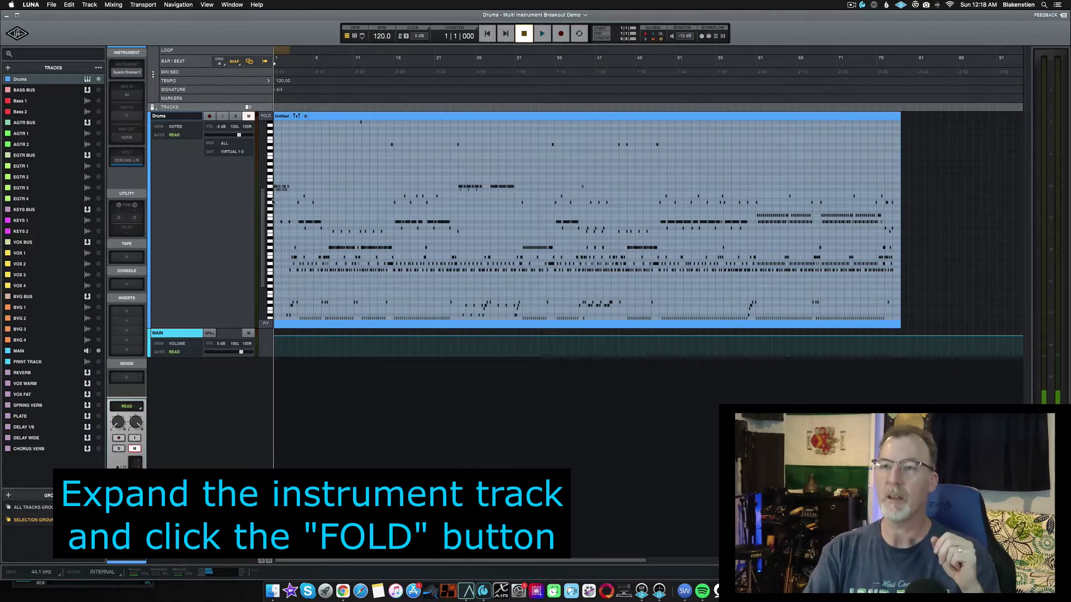
pyautogui.click(267, 117)
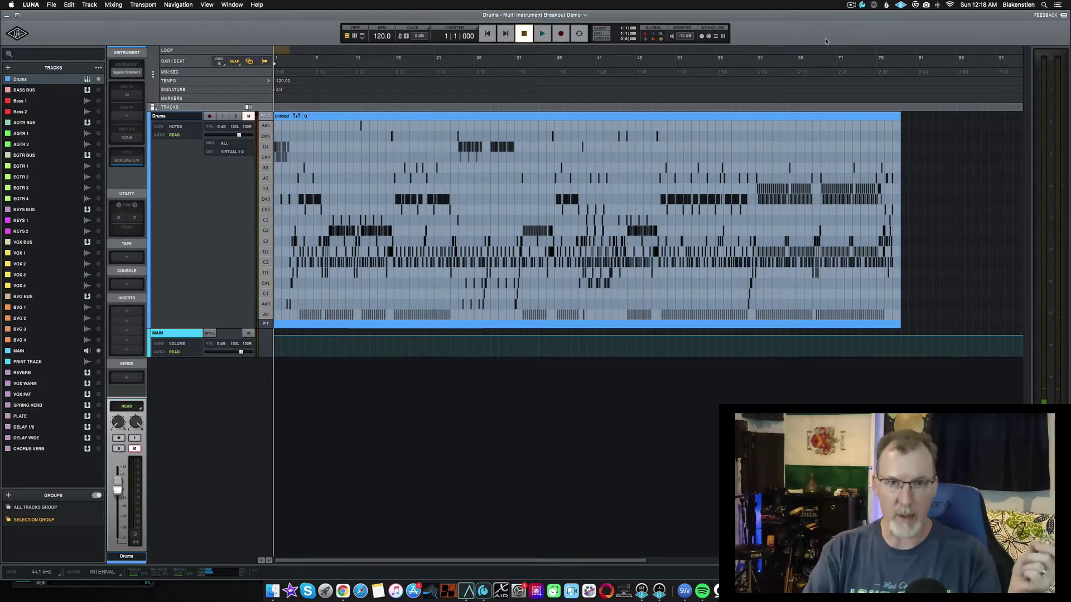
pyautogui.click(863, 5)
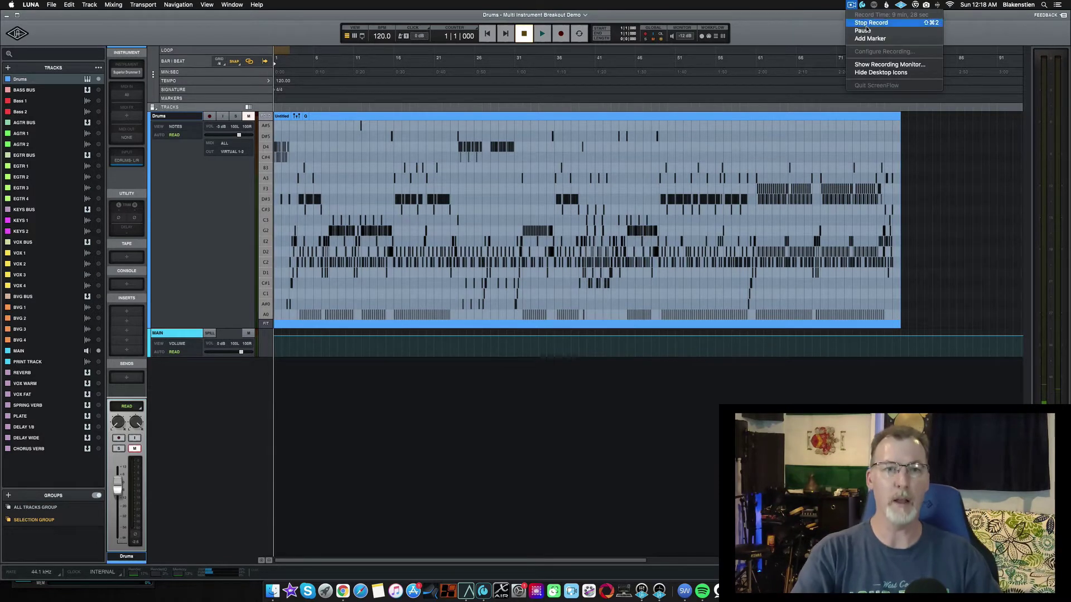
pyautogui.click(564, 424)
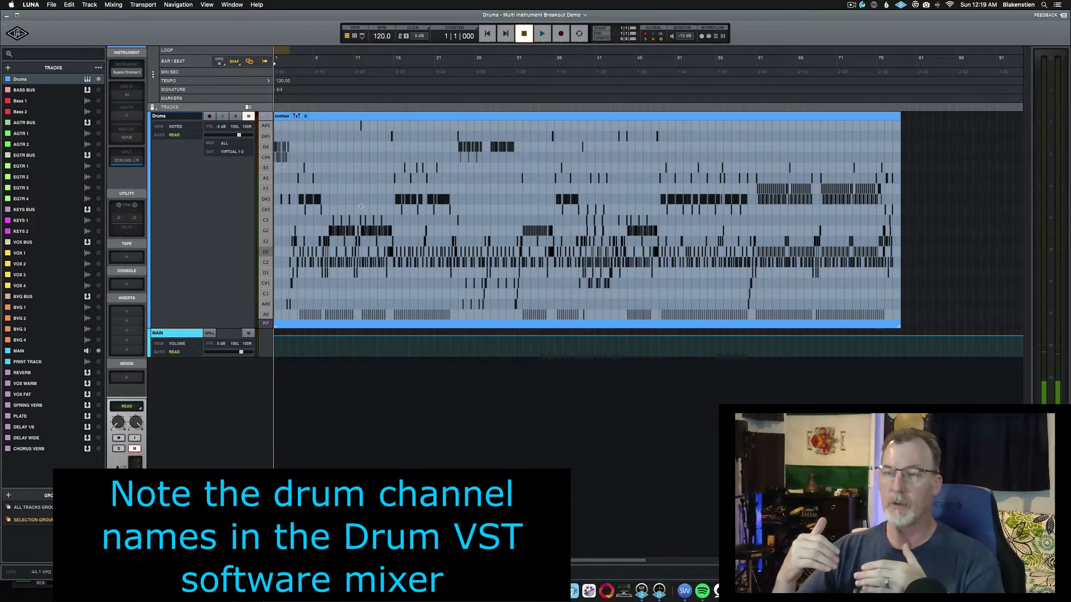
# Open the Drums track's Superior Drummer 3 instrument and review the channel names in its mixer.
pyautogui.click(127, 72)
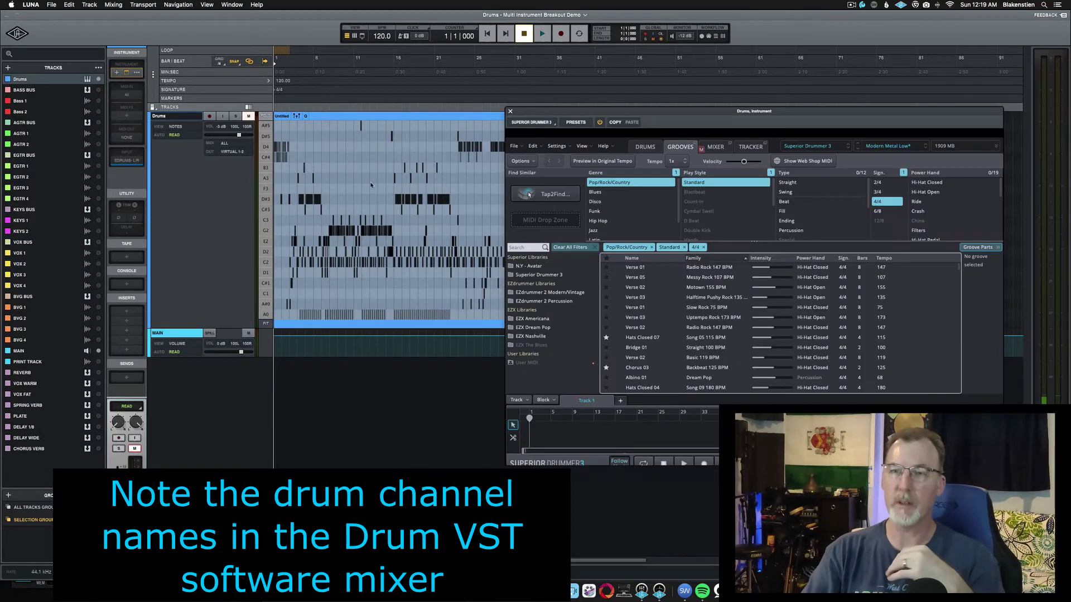
pyautogui.moveTo(737, 110); pyautogui.dragTo(625, 99)
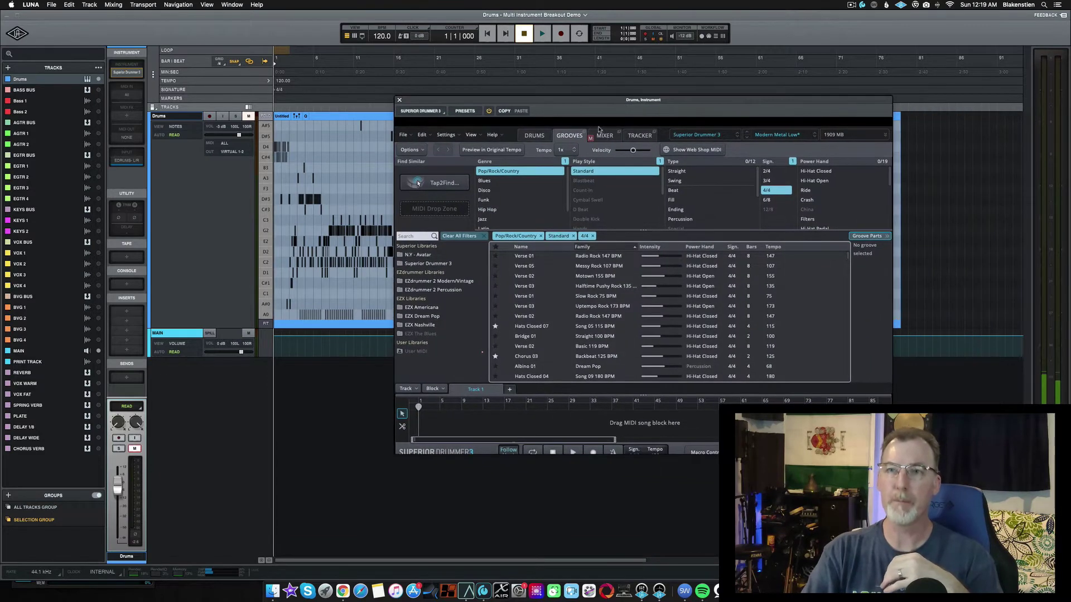
pyautogui.click(606, 136)
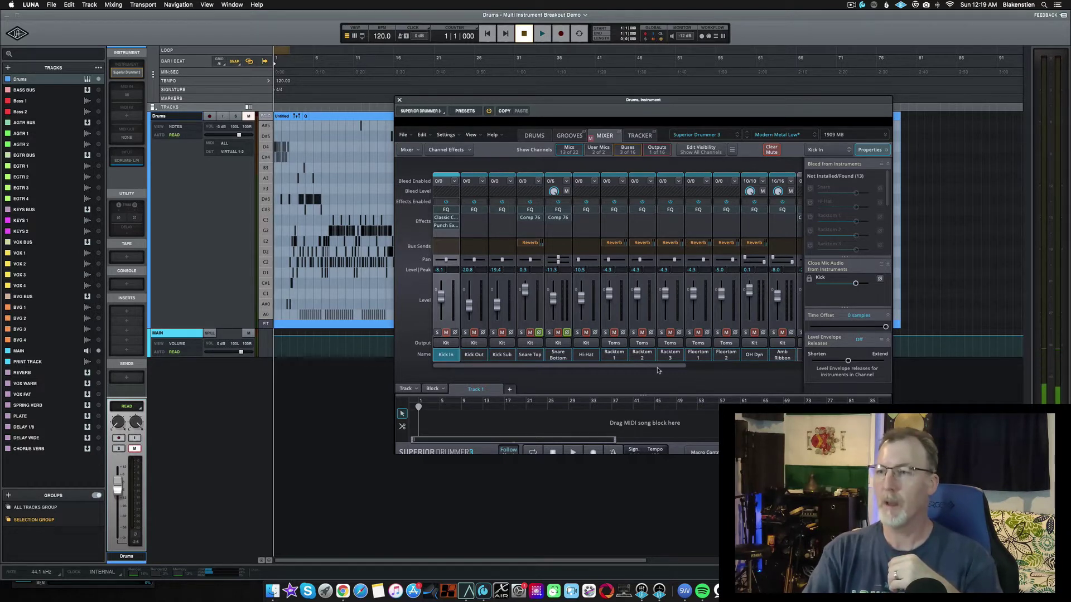
pyautogui.hscroll(3, 664, 370)
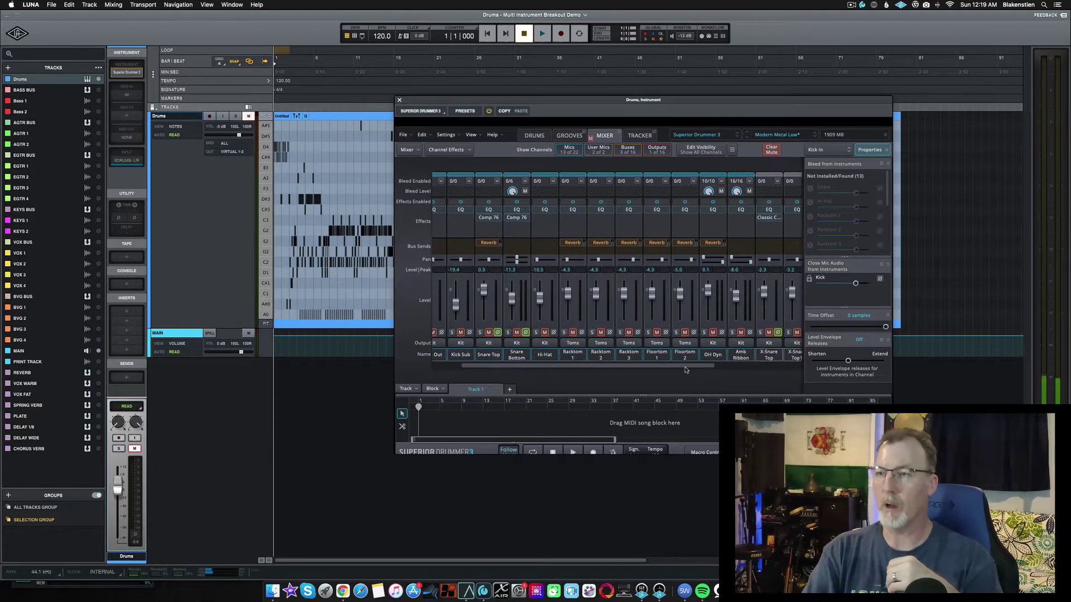
pyautogui.hscroll(-3, 685, 370)
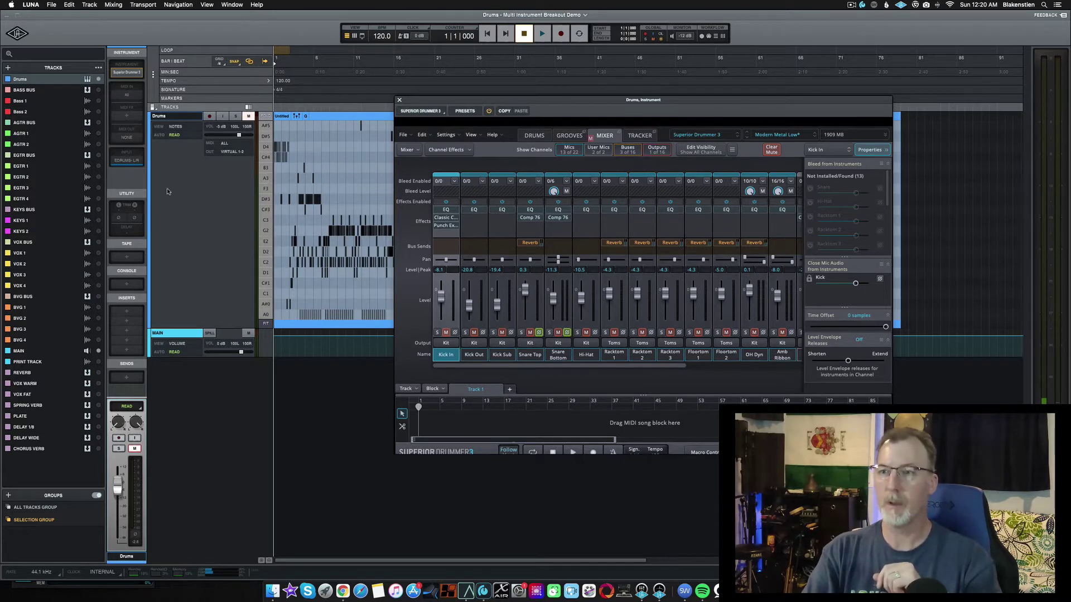
# Create 13 new stereo audio tracks for the individual drum channels.
pyautogui.click(8, 69)
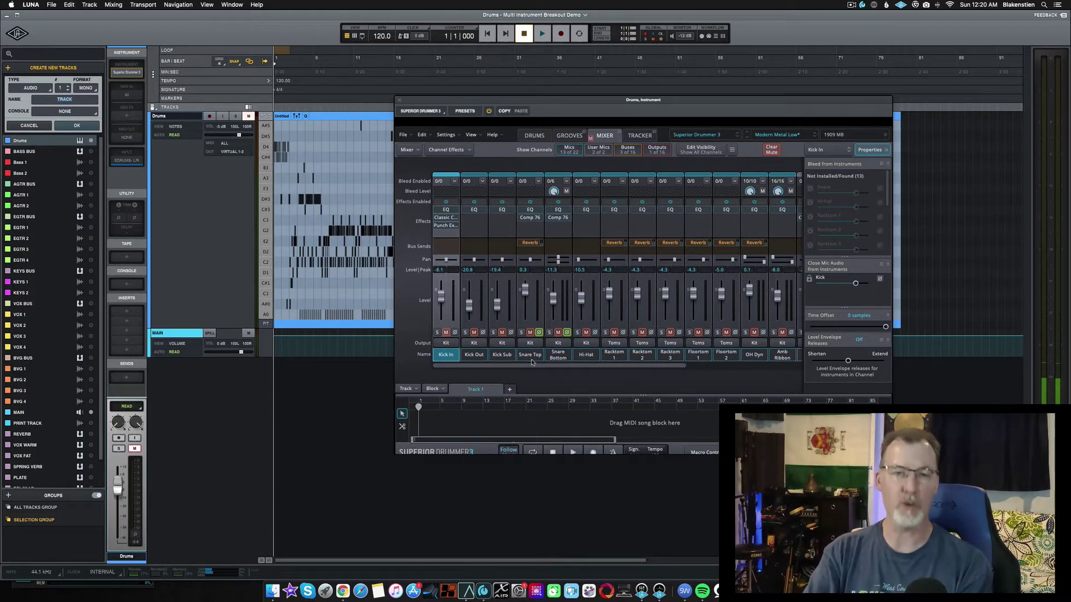
pyautogui.scroll(7, 68, 88)
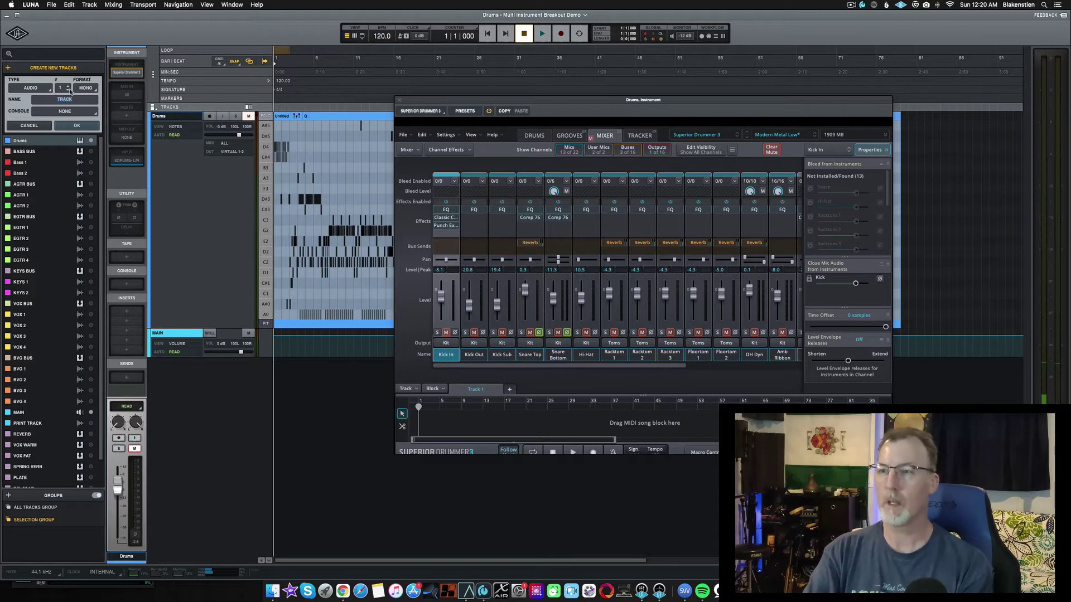
pyautogui.scroll(3, 67, 88)
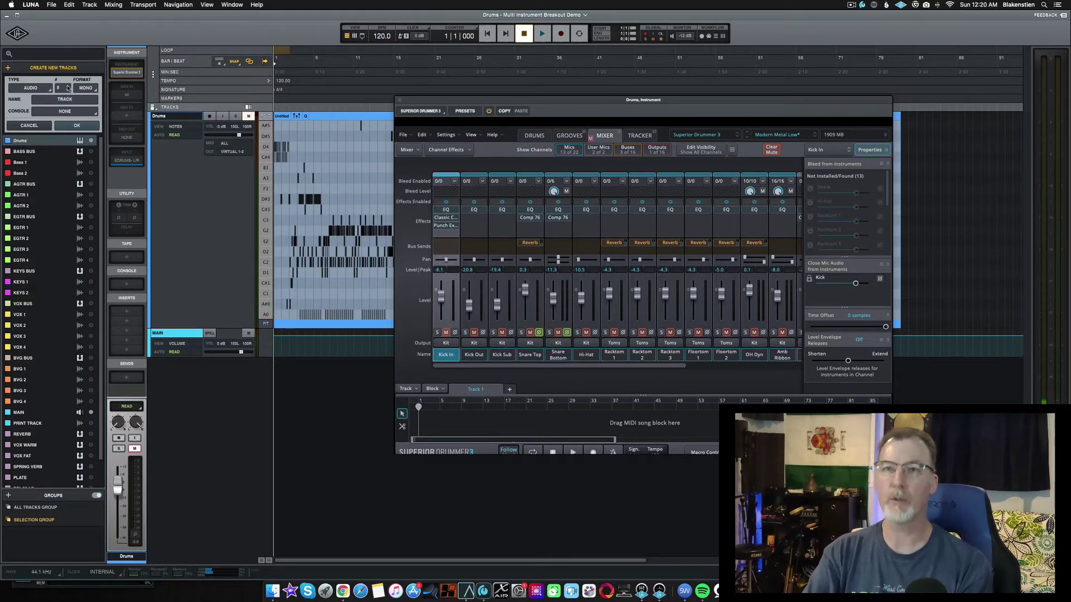
pyautogui.scroll(2, 67, 88)
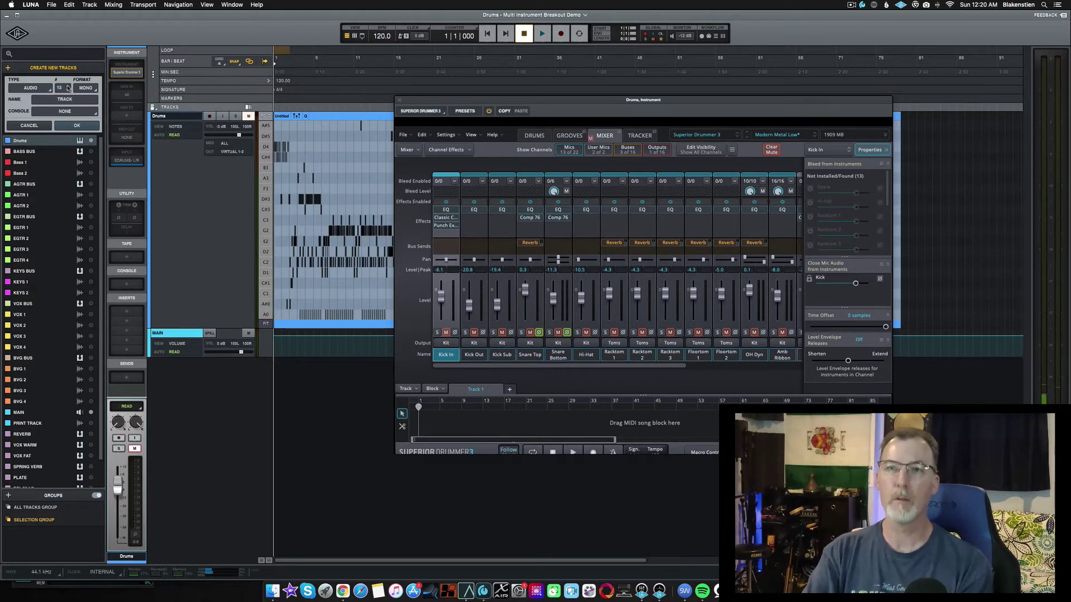
pyautogui.click(95, 91)
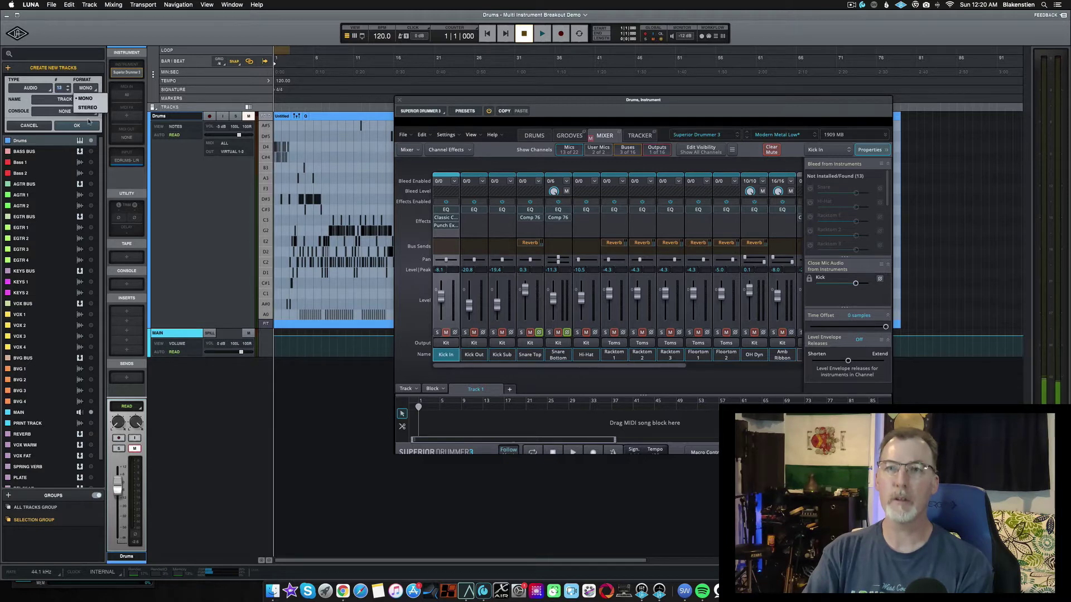
pyautogui.click(87, 110)
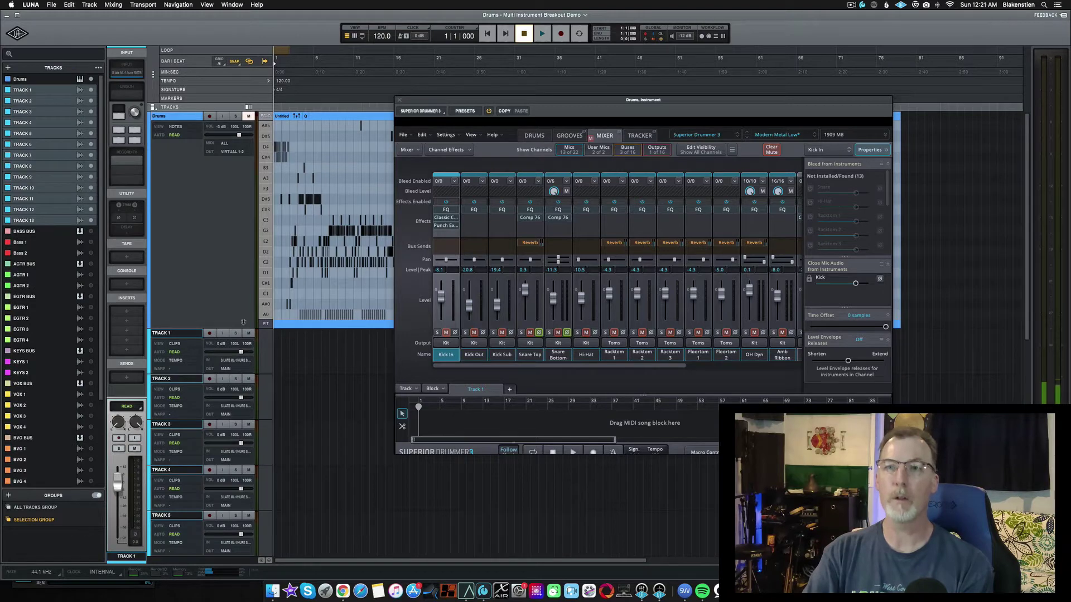
# Rename TRACK 1 as "kick in" to match the first drum mixer channel.
pyautogui.scroll(-3, 182, 419)
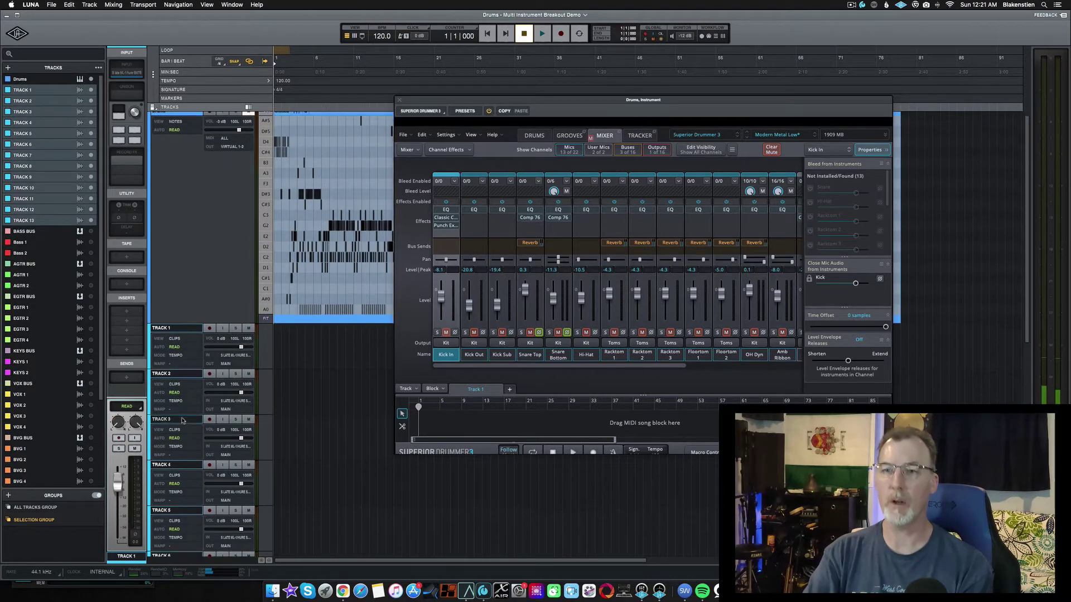
pyautogui.scroll(-4, 182, 419)
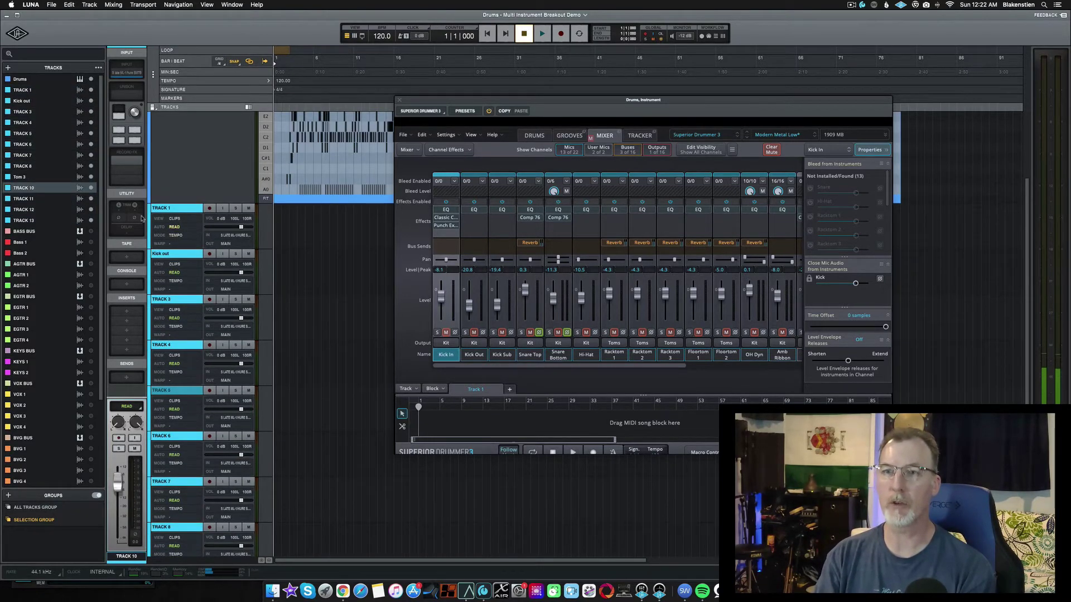
pyautogui.doubleClick(160, 209)
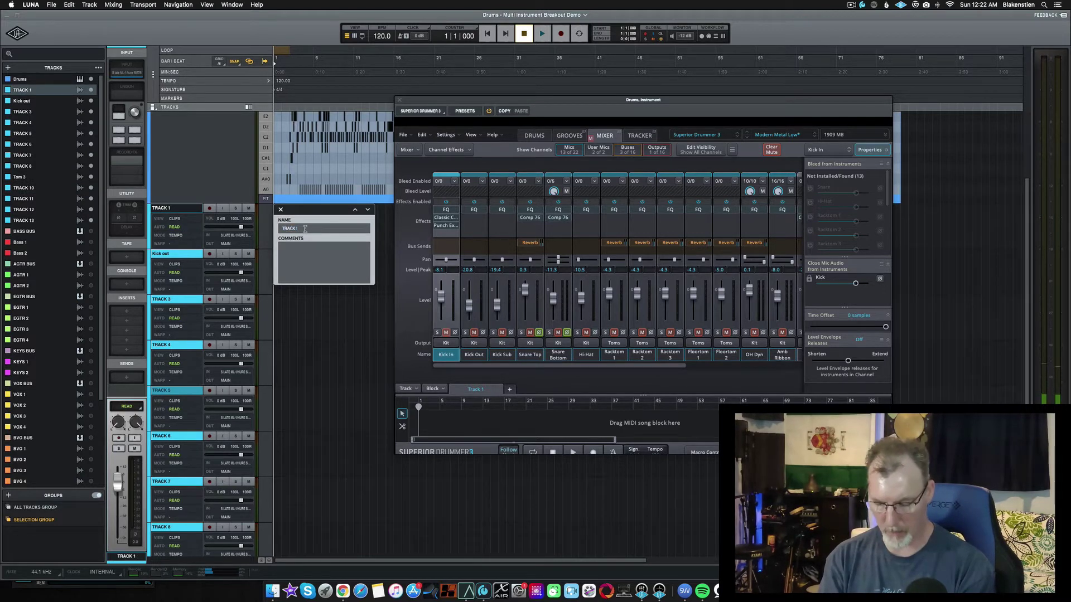
pyautogui.press('BackSpace')
pyautogui.press('BackSpace')
pyautogui.press('BackSpace')
pyautogui.press('BackSpace')
pyautogui.press('BackSpace')
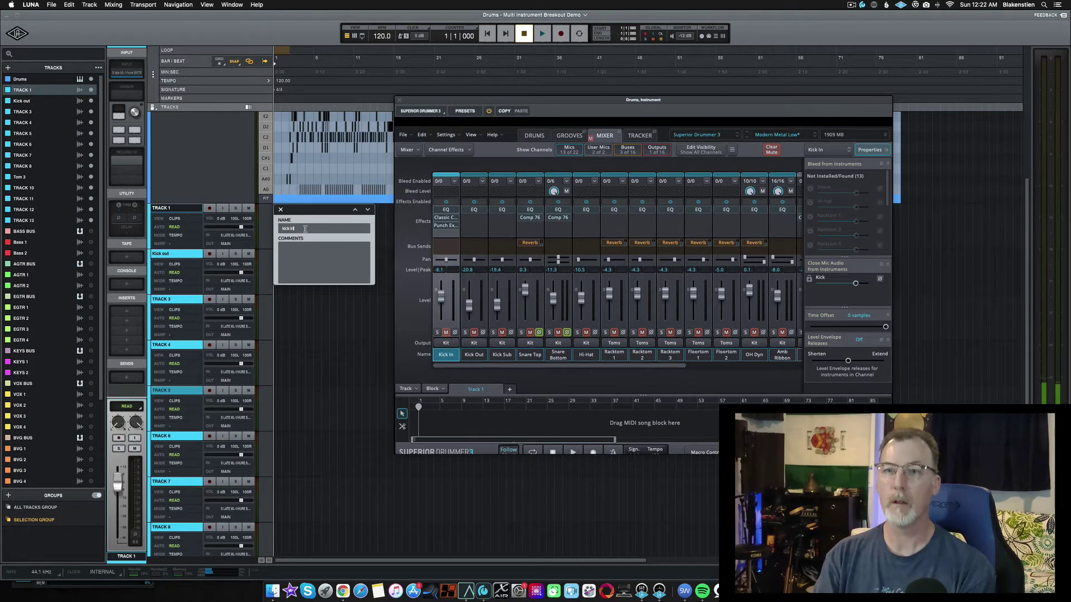
pyautogui.press('Return')
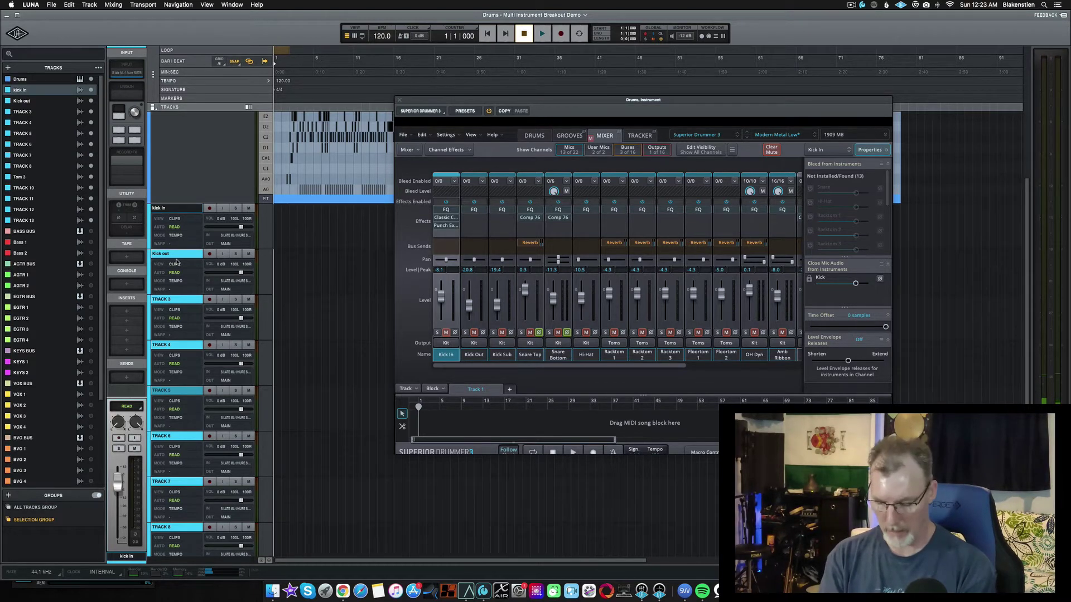
# Rename TRACK 3 as "Kick Sub" and TRACK 11 as "Floor tom 2".
pyautogui.doubleClick(162, 299)
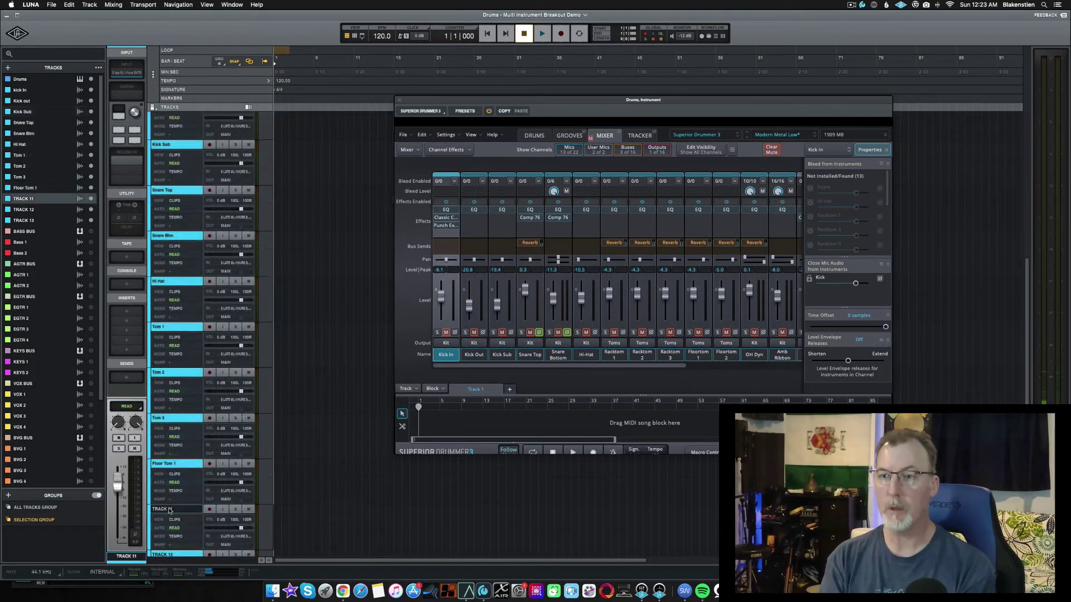
pyautogui.doubleClick(162, 509)
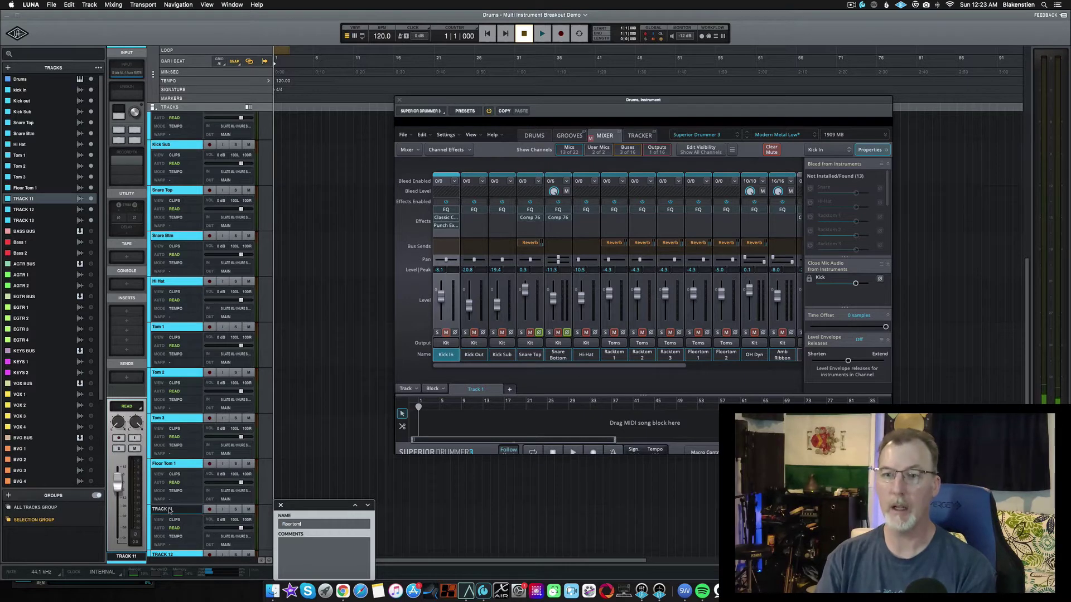
pyautogui.write('Floor tom 2')
pyautogui.press('Return')
# Rename TRACK 12 as "OH" and TRACK 13 as "Room".
pyautogui.scroll(-3, 173, 491)
pyautogui.doubleClick(173, 471)
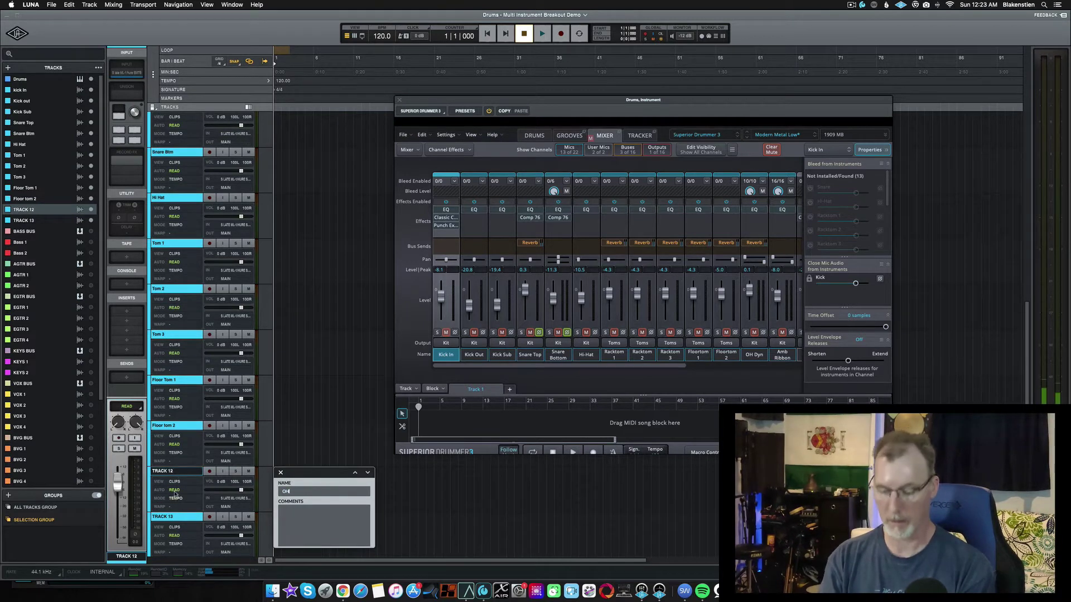
pyautogui.write('OH')
pyautogui.press('Return')
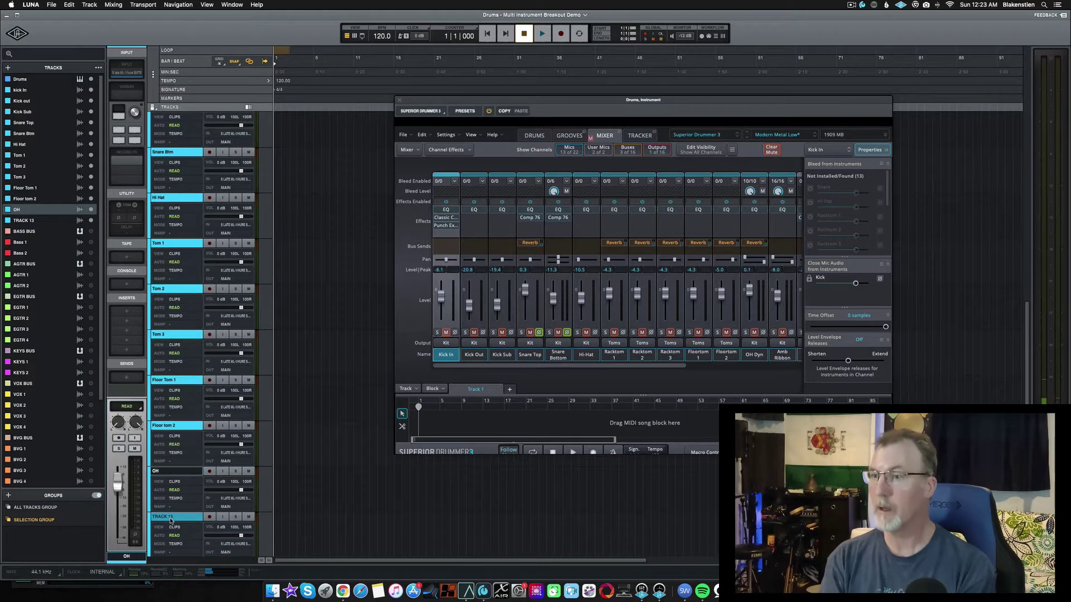
pyautogui.doubleClick(171, 517)
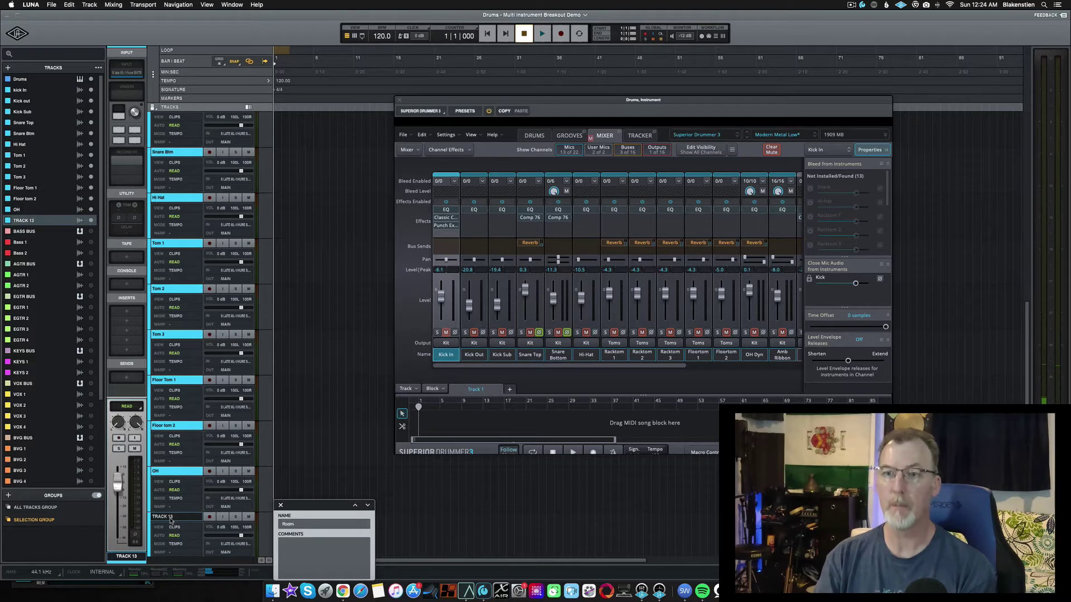
pyautogui.press('Return')
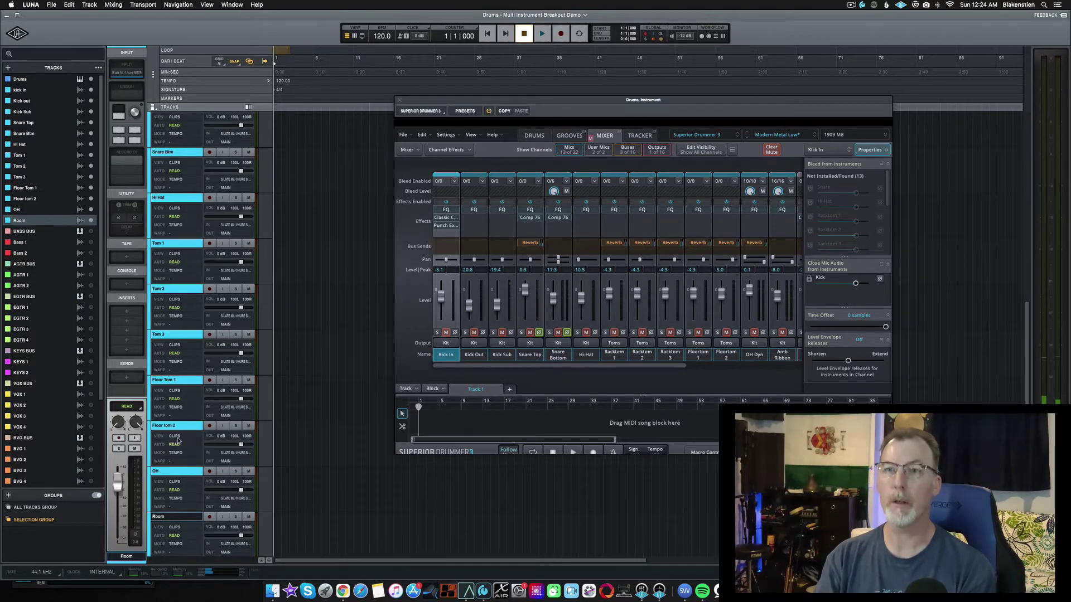
# Review the drum mixer's mic and bus channels and their output assignments alongside the renamed tracks.
pyautogui.scroll(5, 176, 445)
pyautogui.scroll(2, 175, 445)
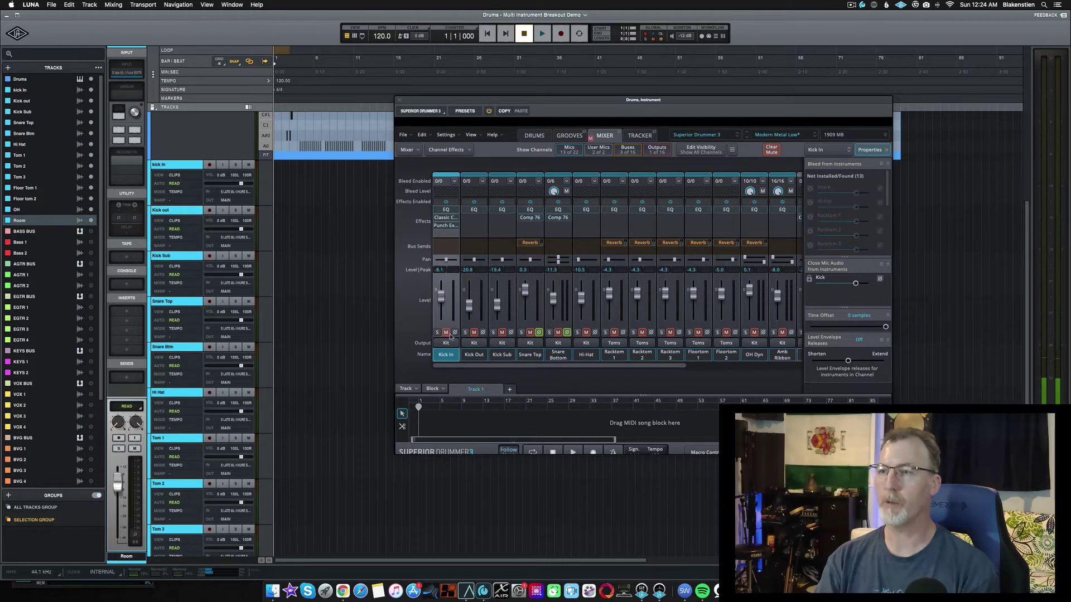
pyautogui.moveTo(508, 367); pyautogui.dragTo(625, 369)
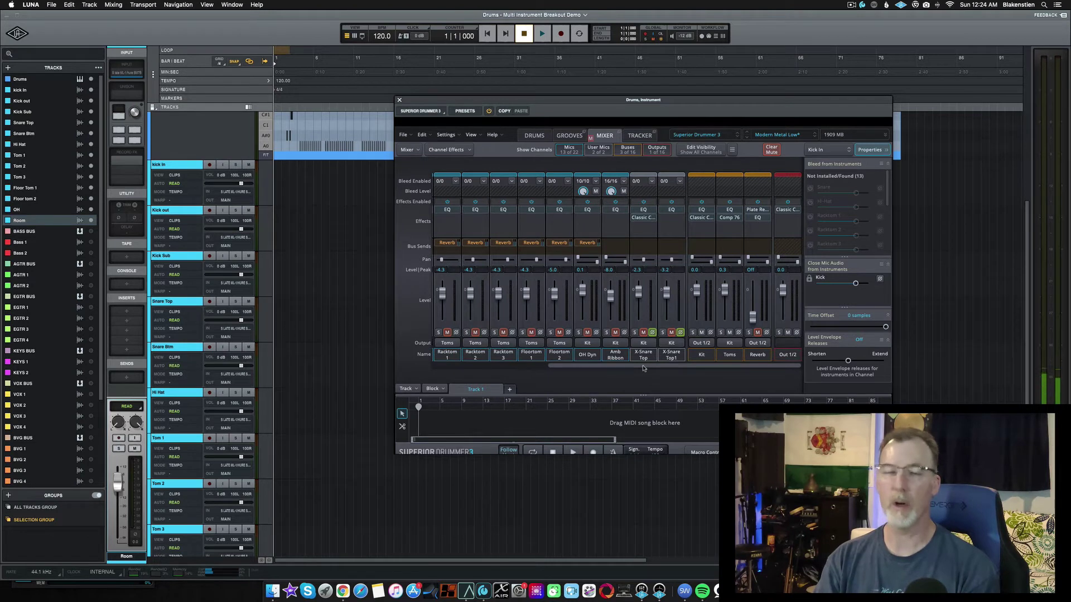
pyautogui.moveTo(586, 366); pyautogui.dragTo(500, 371)
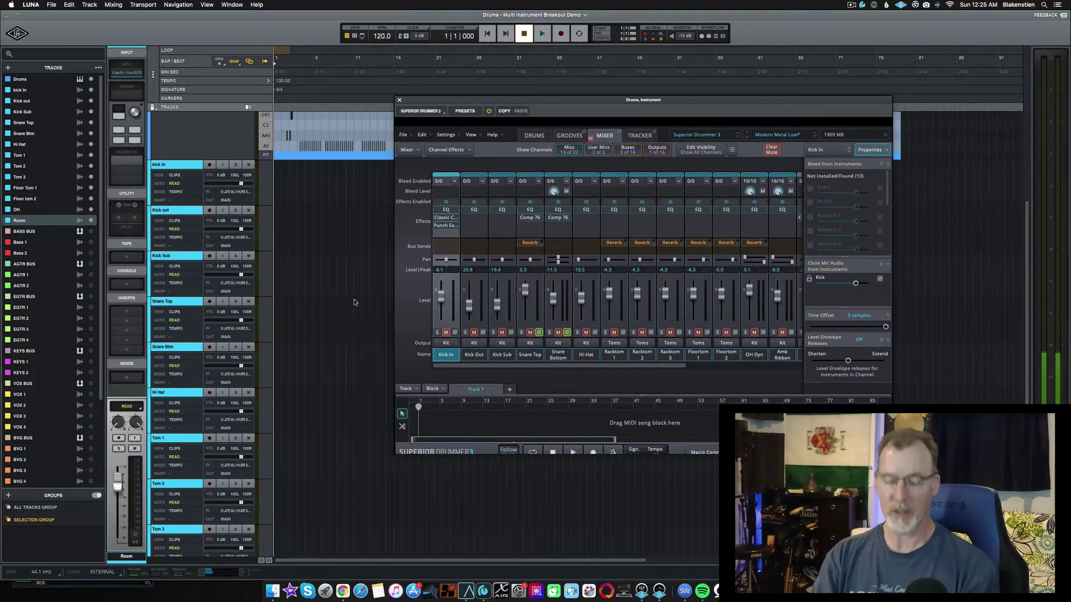
# Close the drum instrument window and set the input of all drum audio tracks, kick in through Room, to VIRTUAL 1-2.
pyautogui.press('super+w')
pyautogui.click(169, 165)
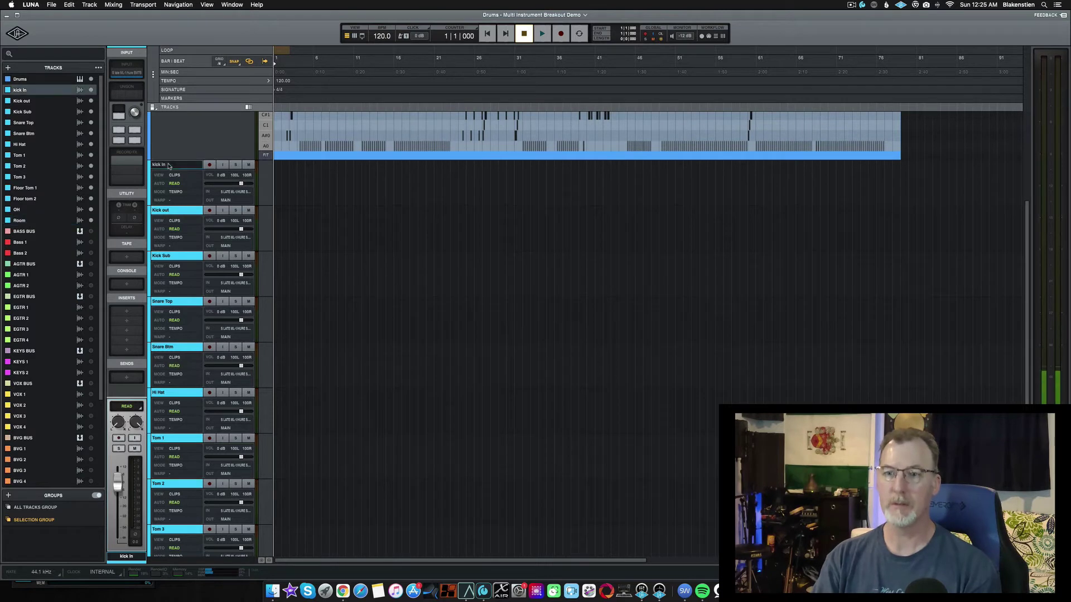
pyautogui.scroll(-10, 184, 448)
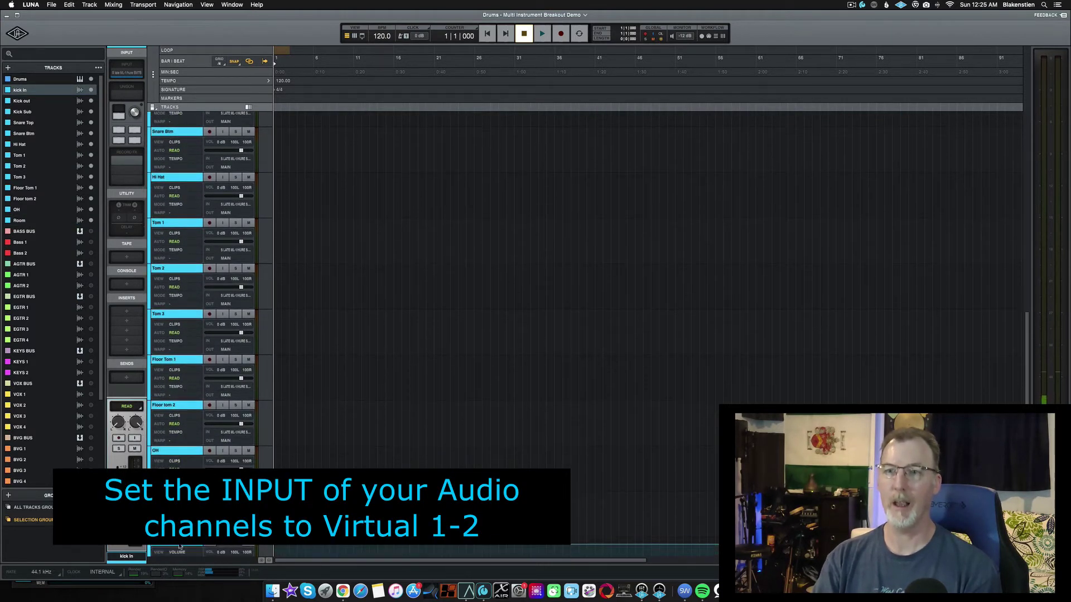
pyautogui.press('super+a')
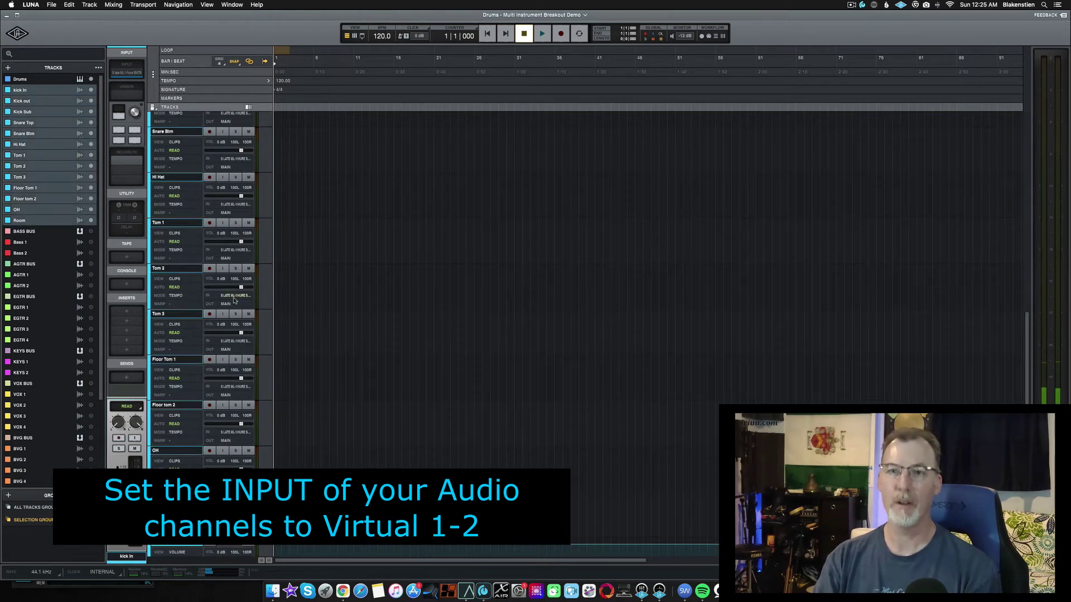
pyautogui.click(234, 159)
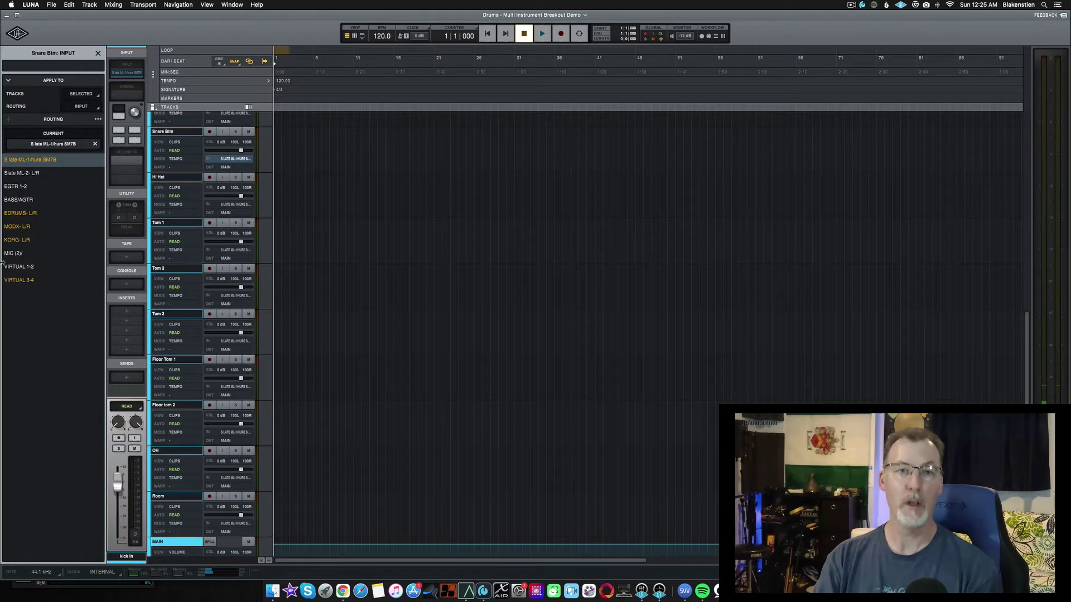
pyautogui.click(18, 267)
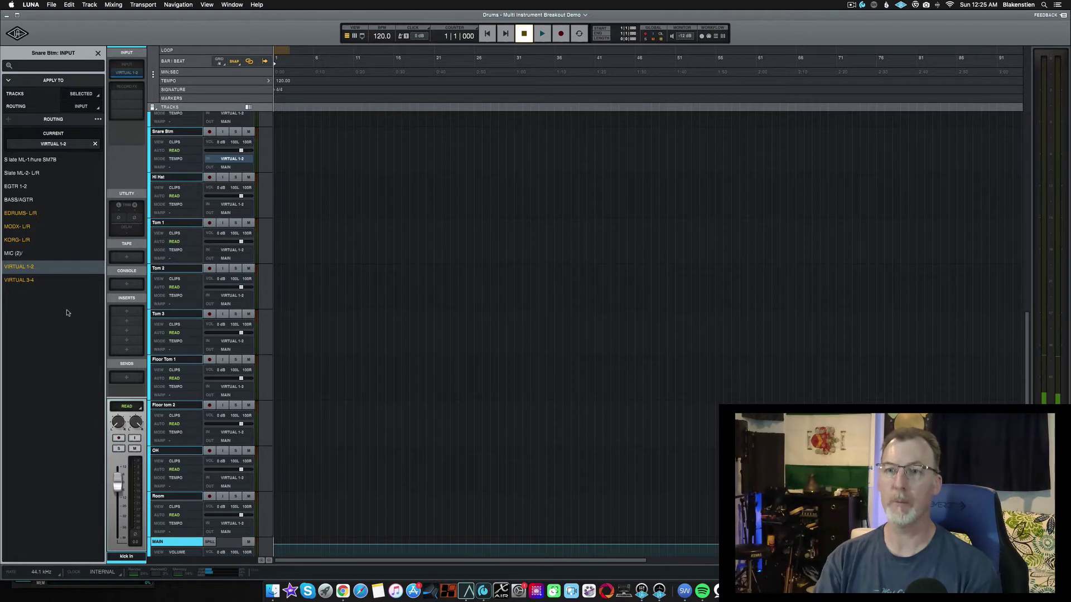
# Check the Drums instrument track's output routing and review the drum mixer's channels, effects and output buses.
pyautogui.scroll(10, 224, 240)
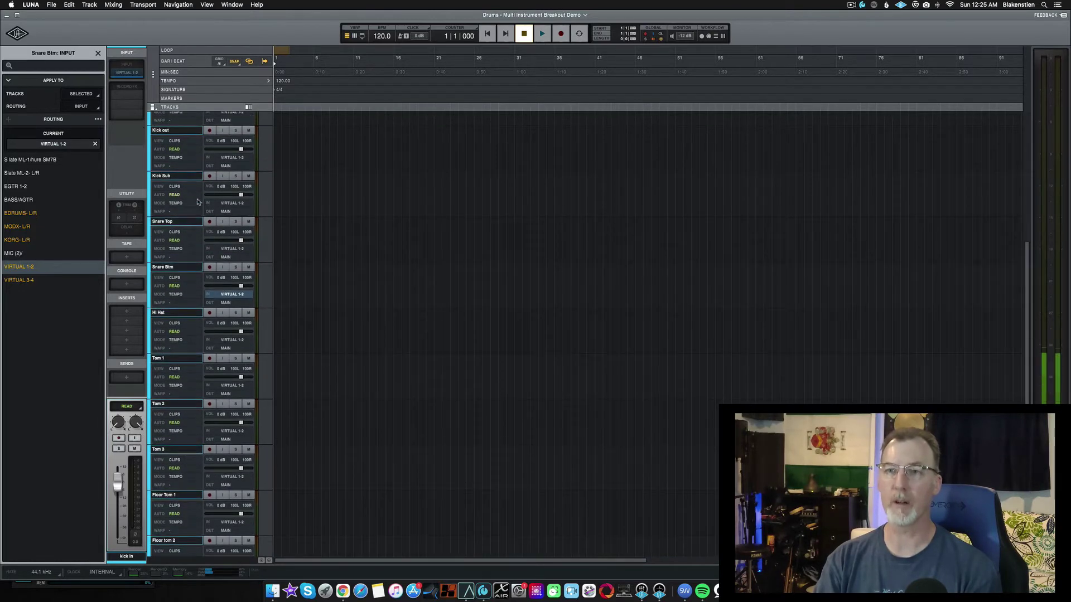
pyautogui.scroll(5, 209, 217)
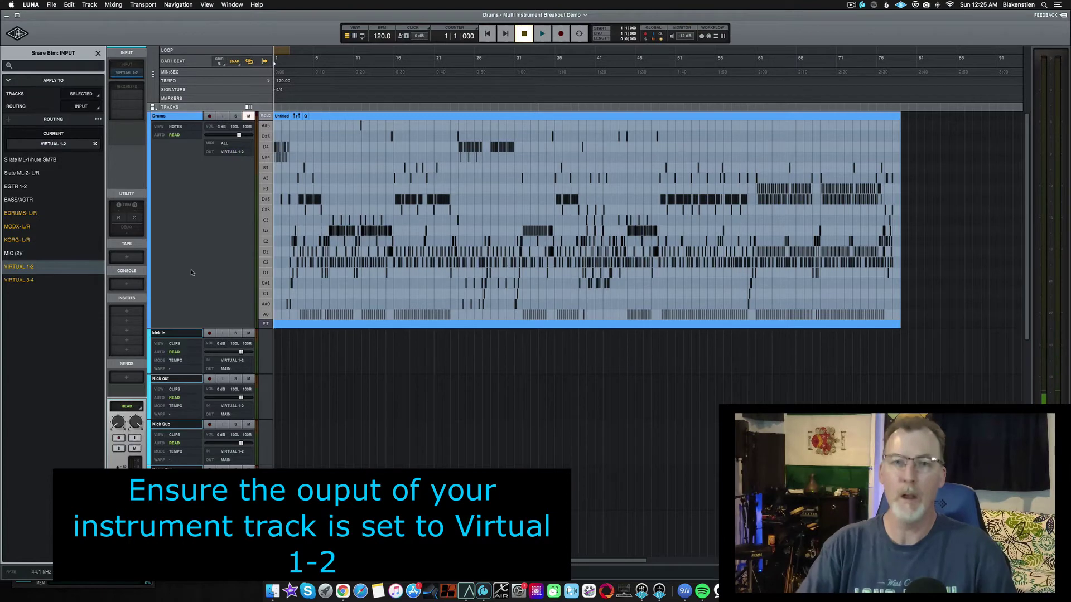
pyautogui.scroll(-2, 190, 272)
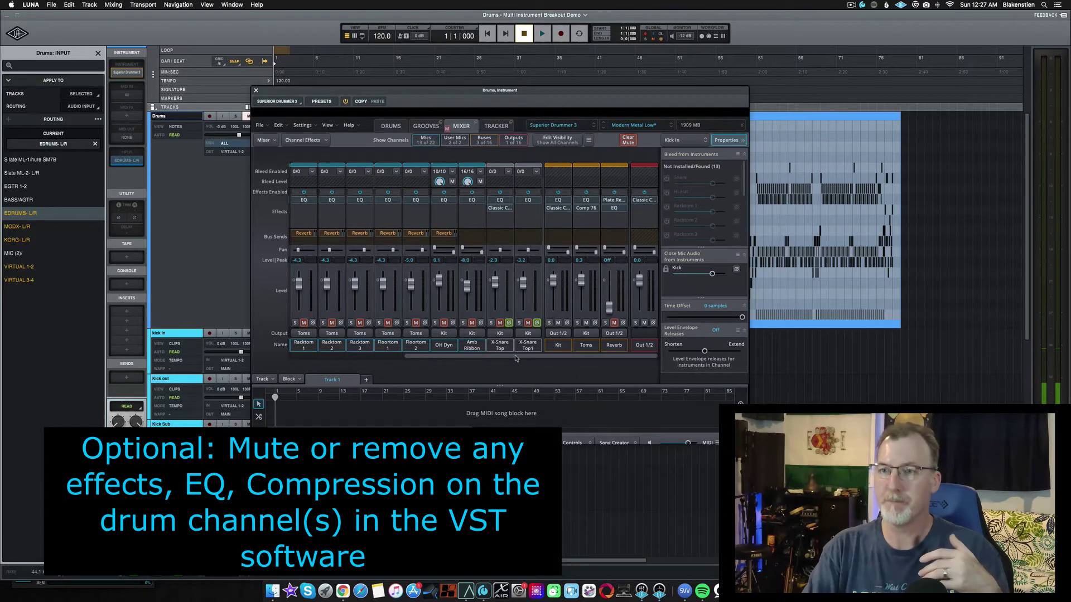
pyautogui.moveTo(471, 359); pyautogui.dragTo(342, 362)
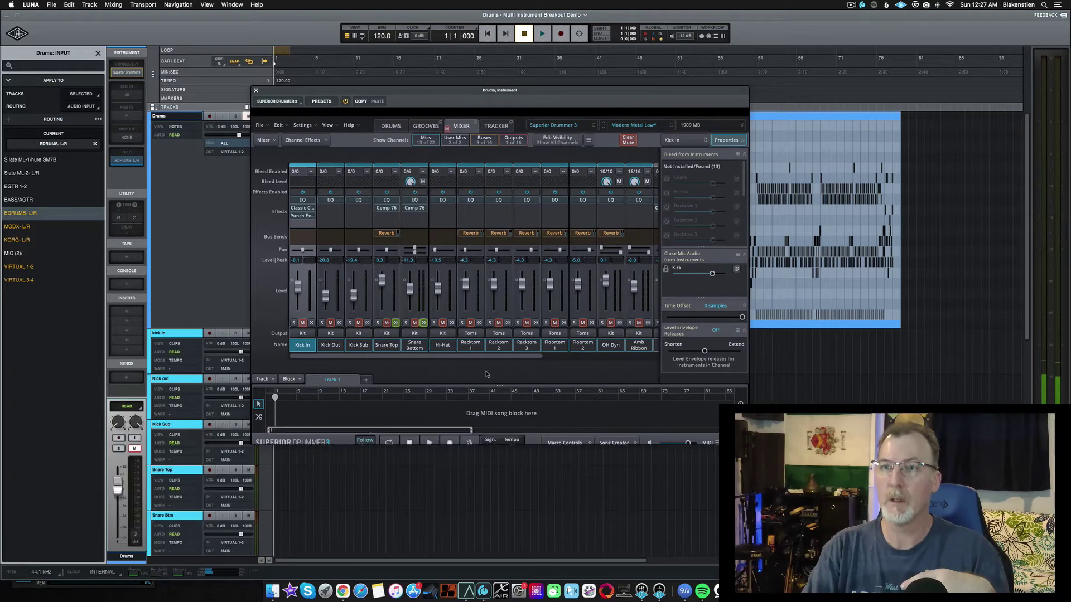
pyautogui.click(256, 90)
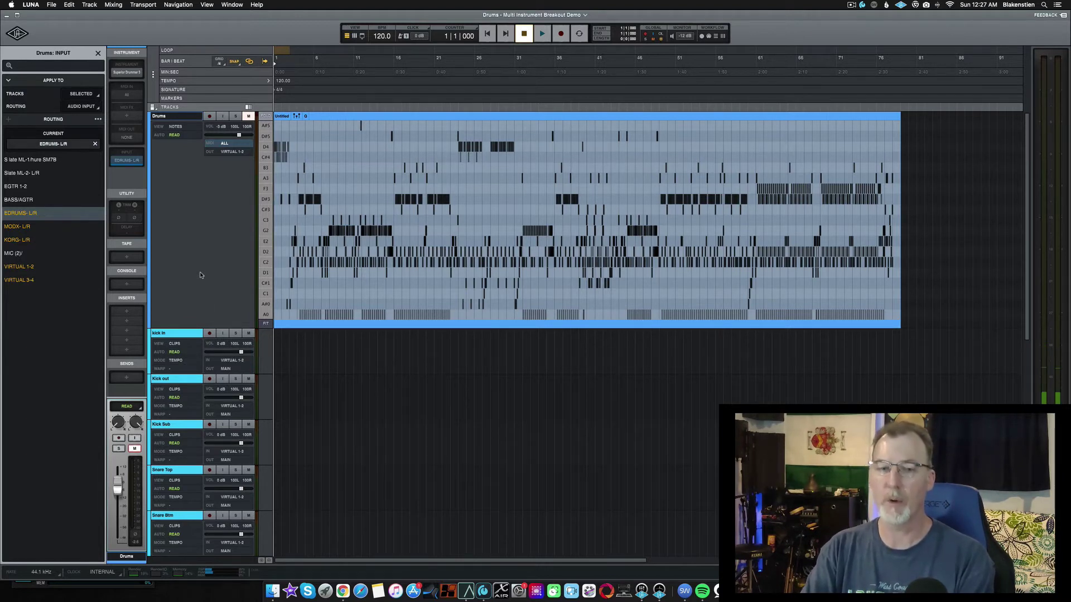
# Arm the kick in track with input monitoring and reopen the drum mixer, placing it clear of the track headers.
pyautogui.click(223, 333)
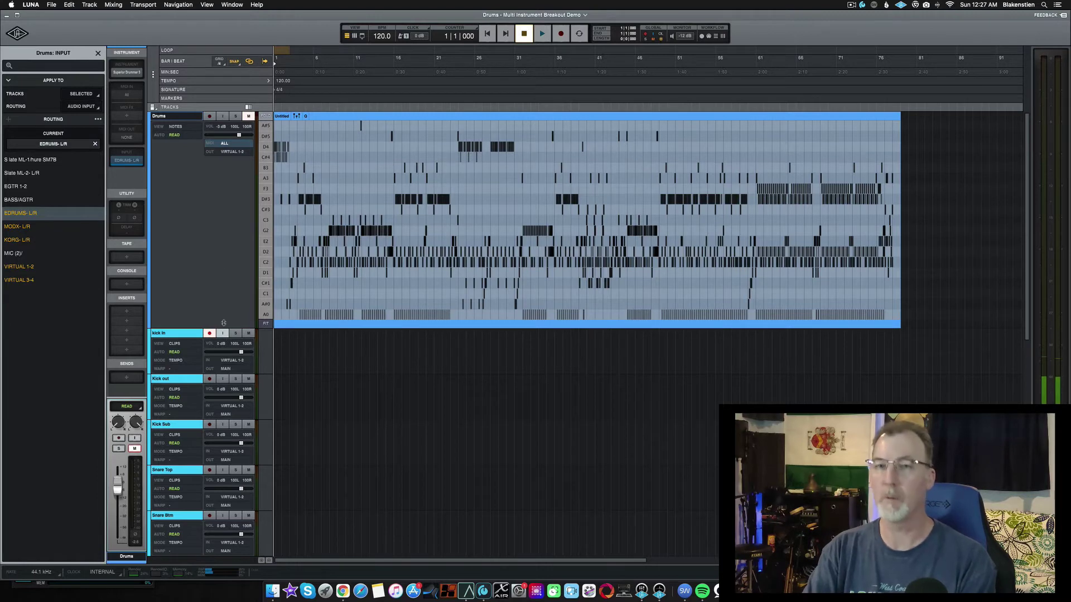
pyautogui.click(127, 72)
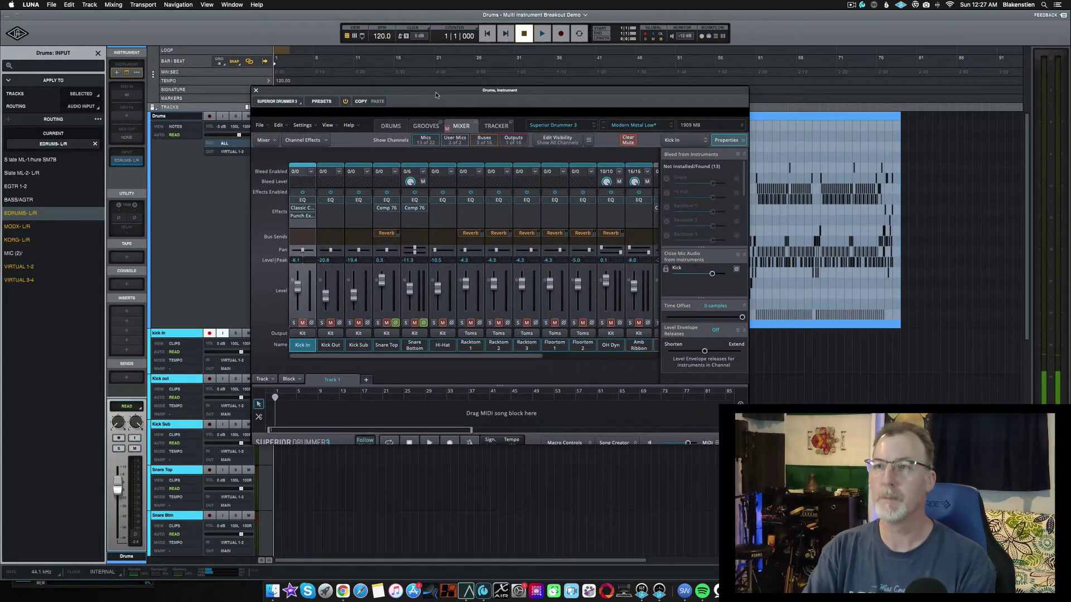
pyautogui.moveTo(438, 93); pyautogui.dragTo(479, 93)
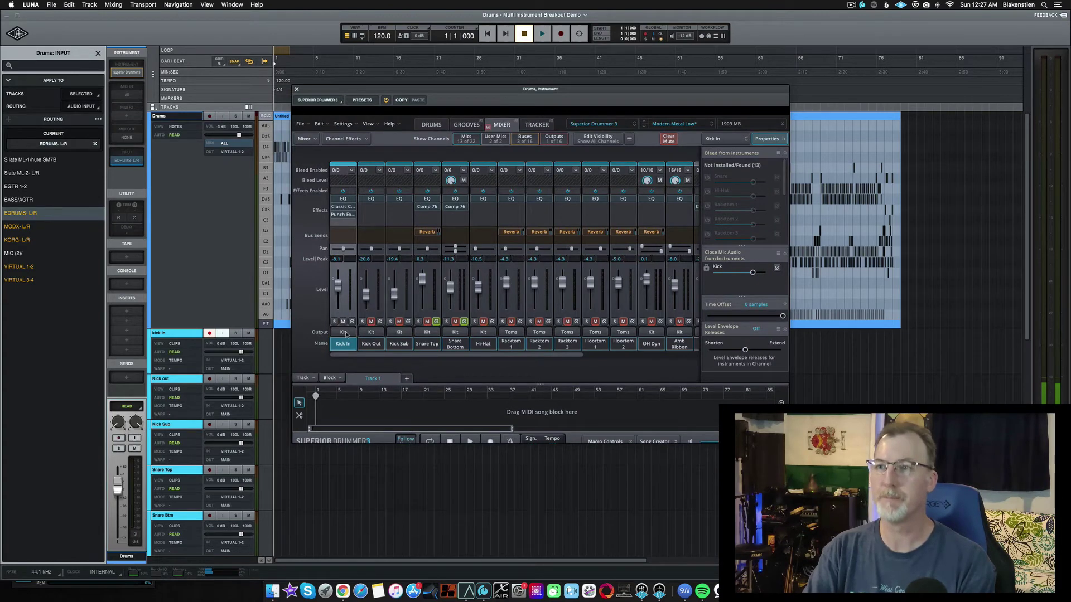
pyautogui.moveTo(492, 93); pyautogui.dragTo(572, 89)
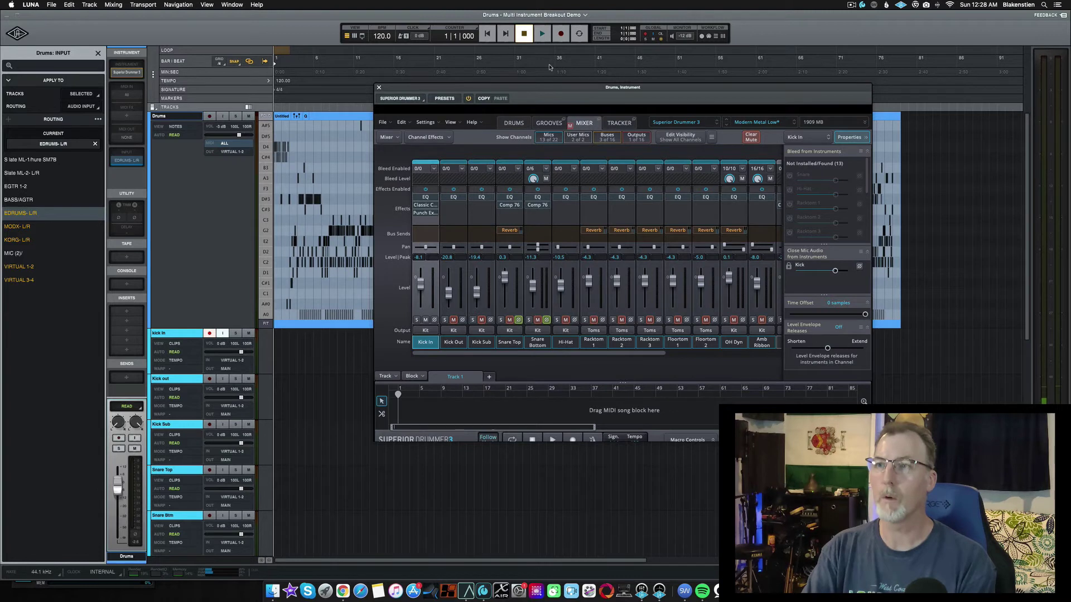
# Record the Kick In mixer channel onto the kick in track from bar 1 for about 18 bars.
pyautogui.click(562, 35)
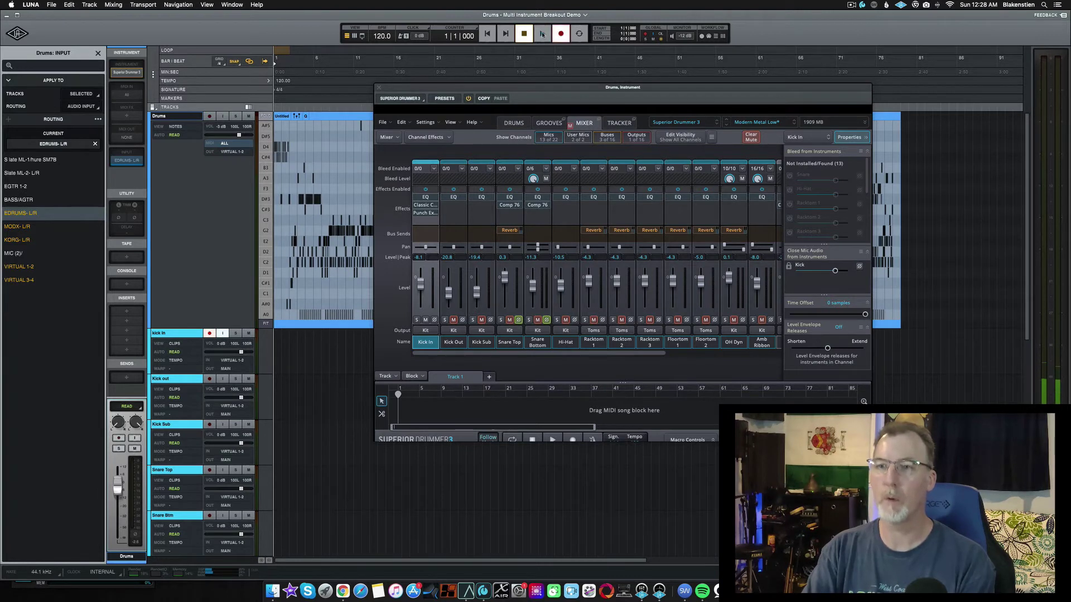
pyautogui.click(543, 34)
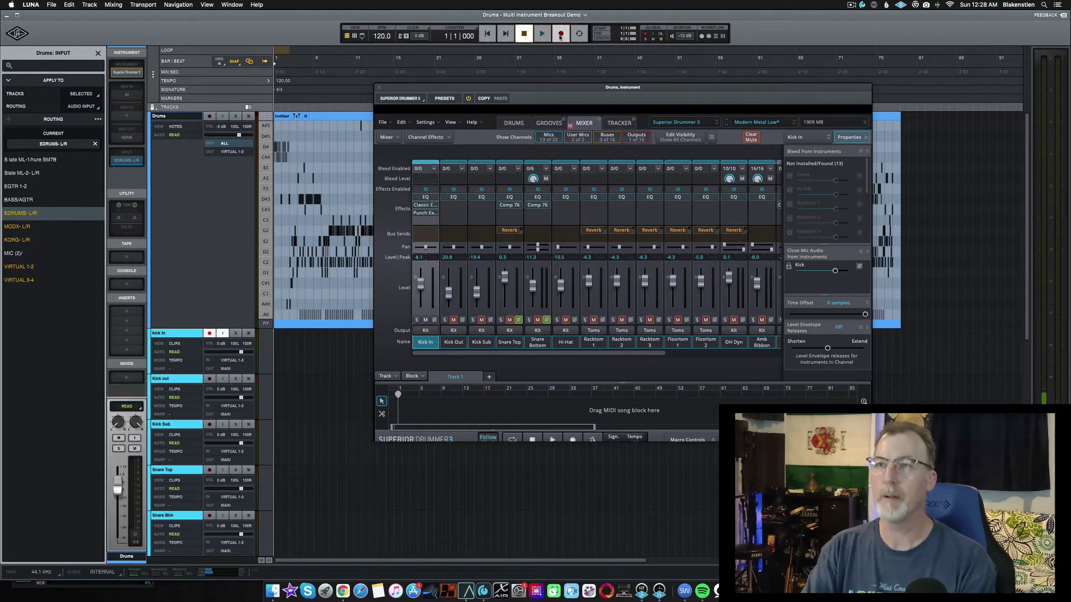
pyautogui.click(544, 35)
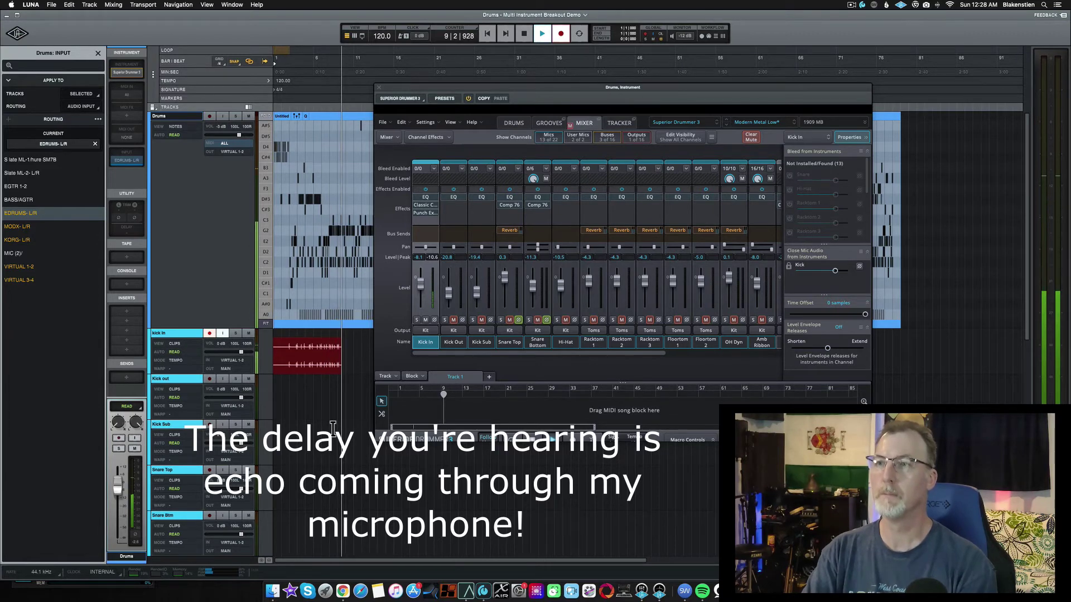
pyautogui.moveTo(626, 88); pyautogui.dragTo(803, 39)
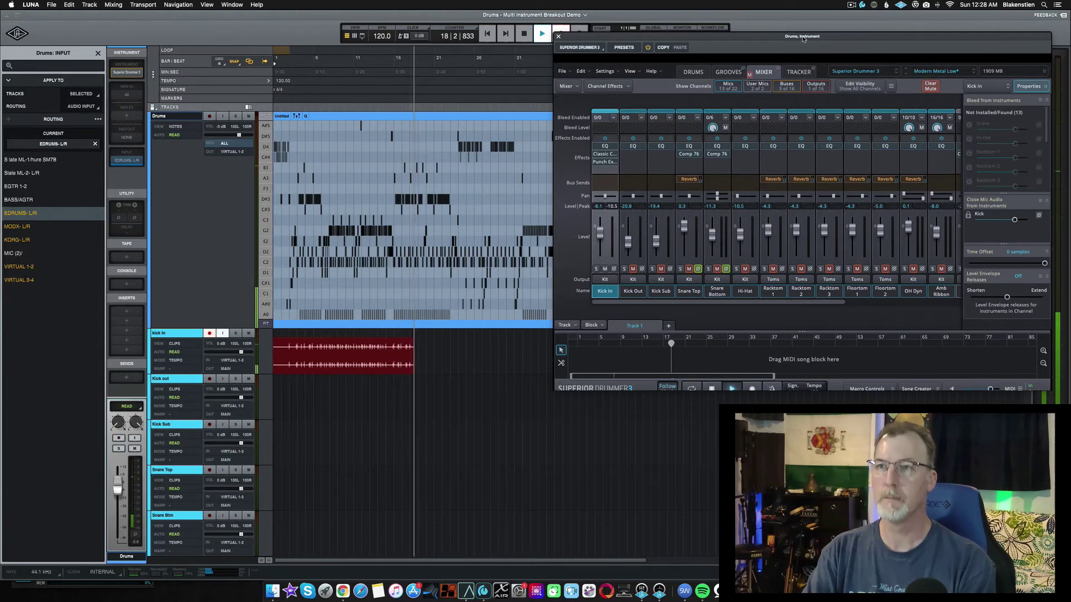
pyautogui.press('space')
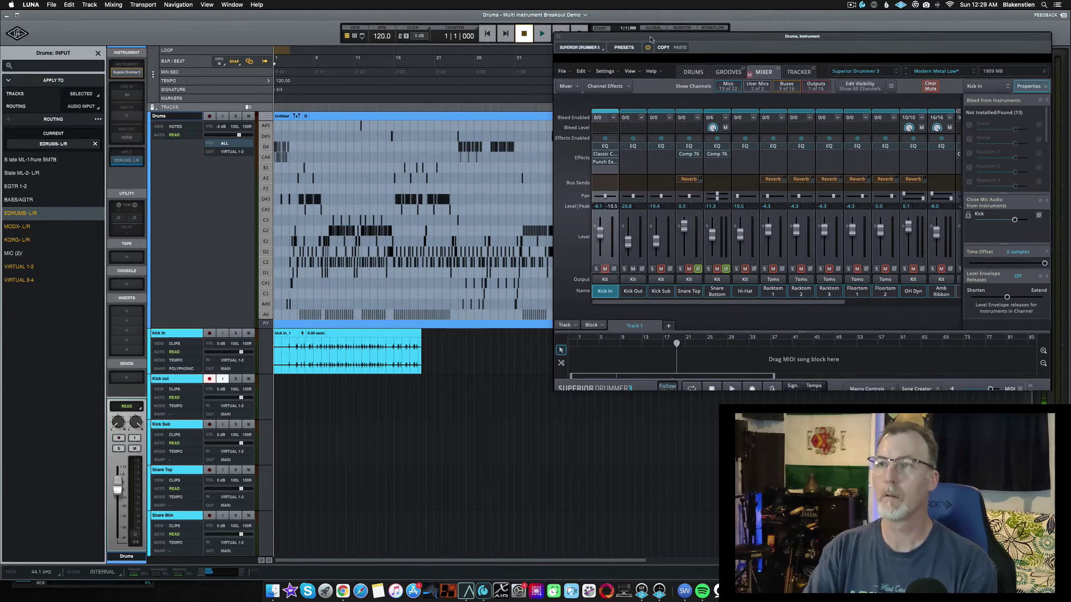
# Try recording the Kick Out mixer channel onto the Kick out track, and delete the recorded clip.
pyautogui.moveTo(651, 39); pyautogui.dragTo(655, 72)
pyautogui.click(562, 34)
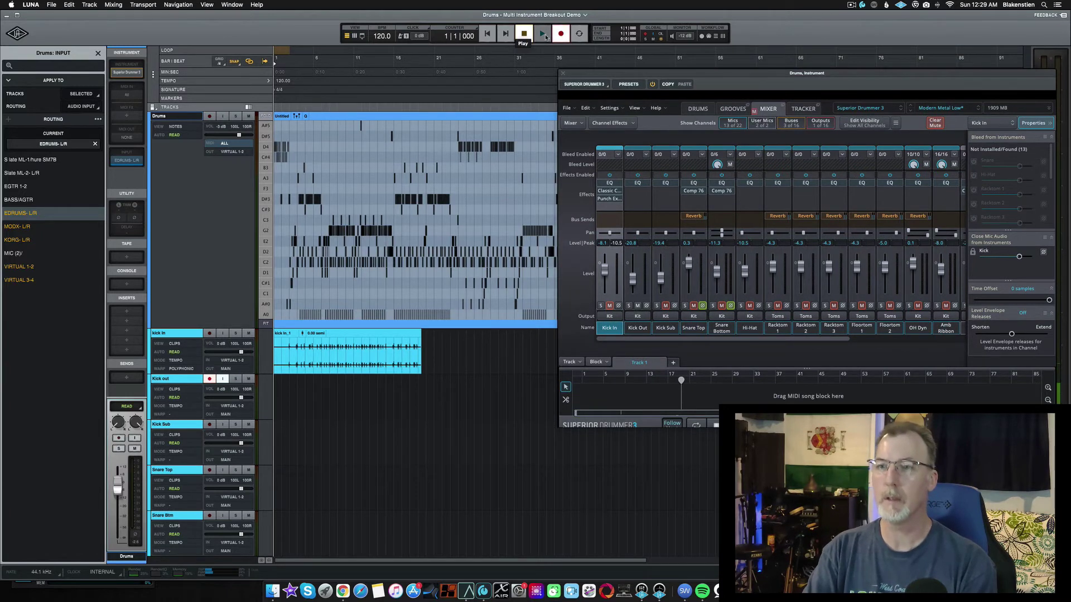
pyautogui.click(541, 36)
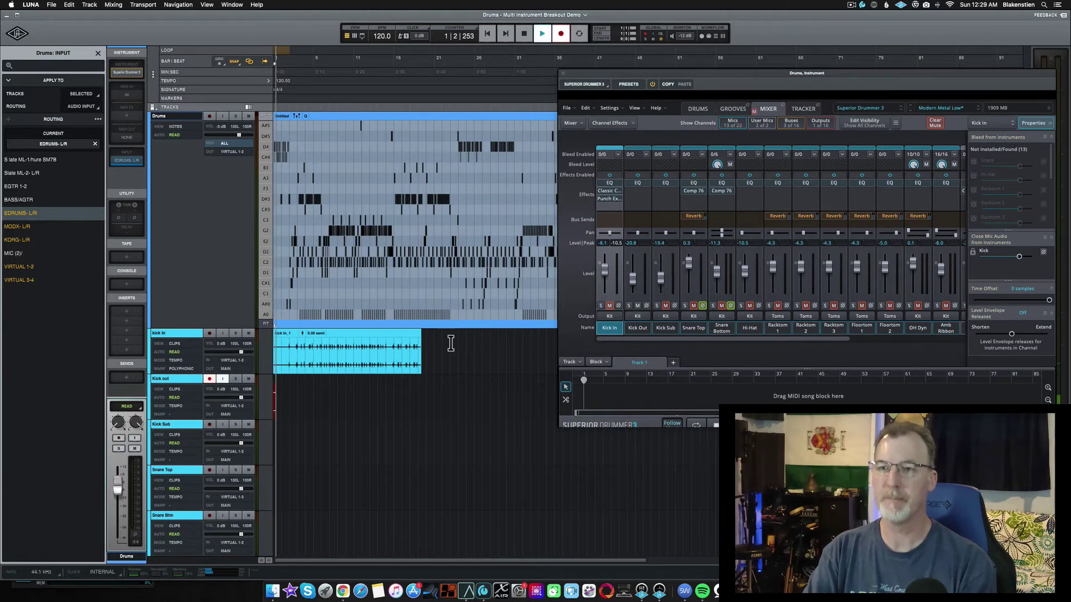
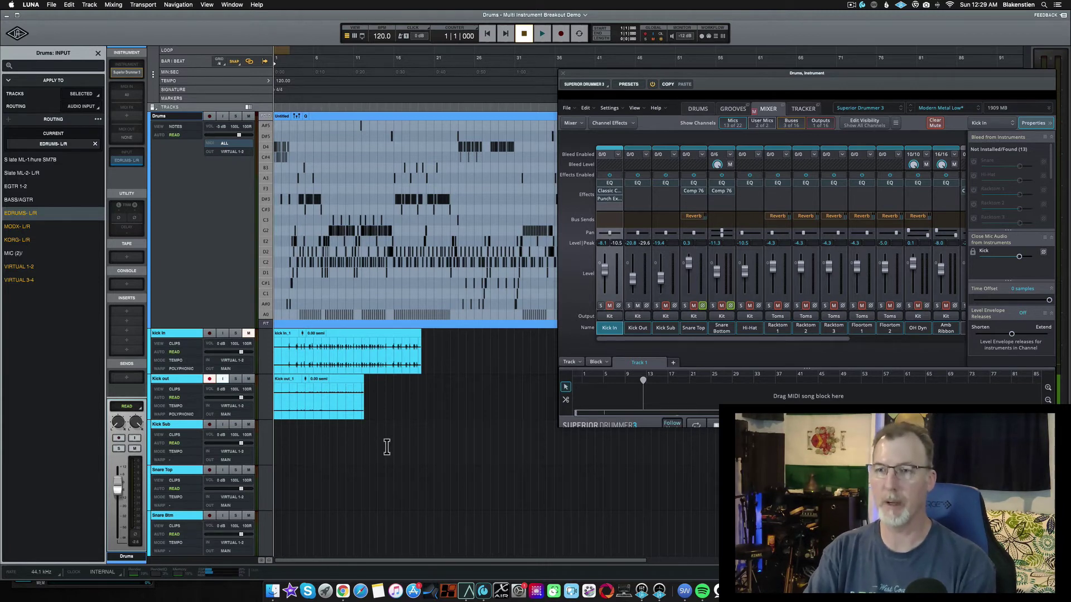
pyautogui.click(321, 416)
pyautogui.press('Delete')
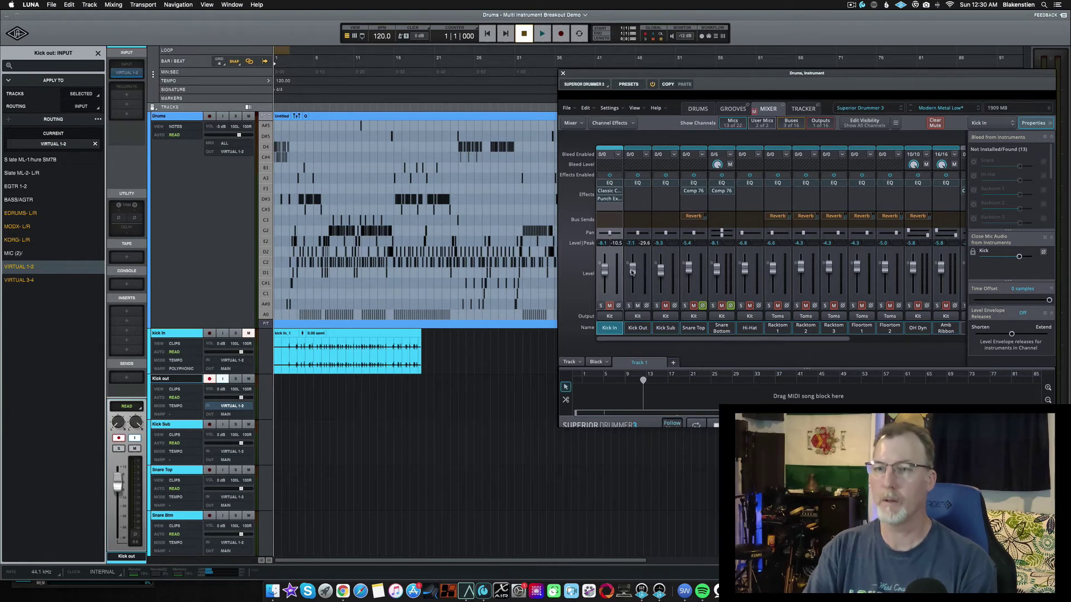
# Record the Kick Out mixer channel onto the Kick out track from bar 1 for about 18 bars, and mute the track.
pyautogui.click(329, 396)
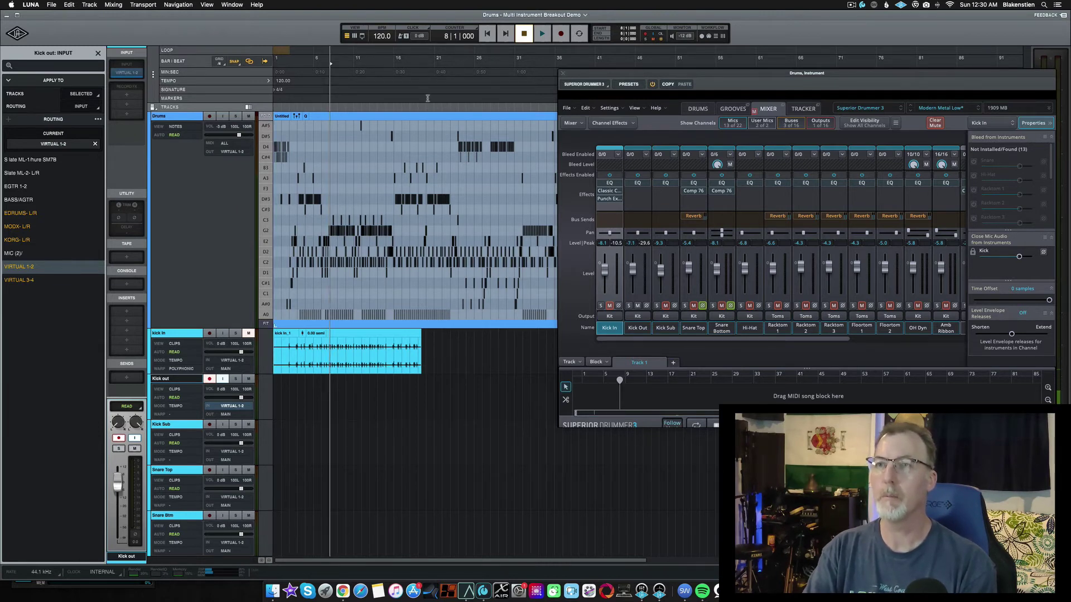
pyautogui.click(488, 34)
pyautogui.click(560, 34)
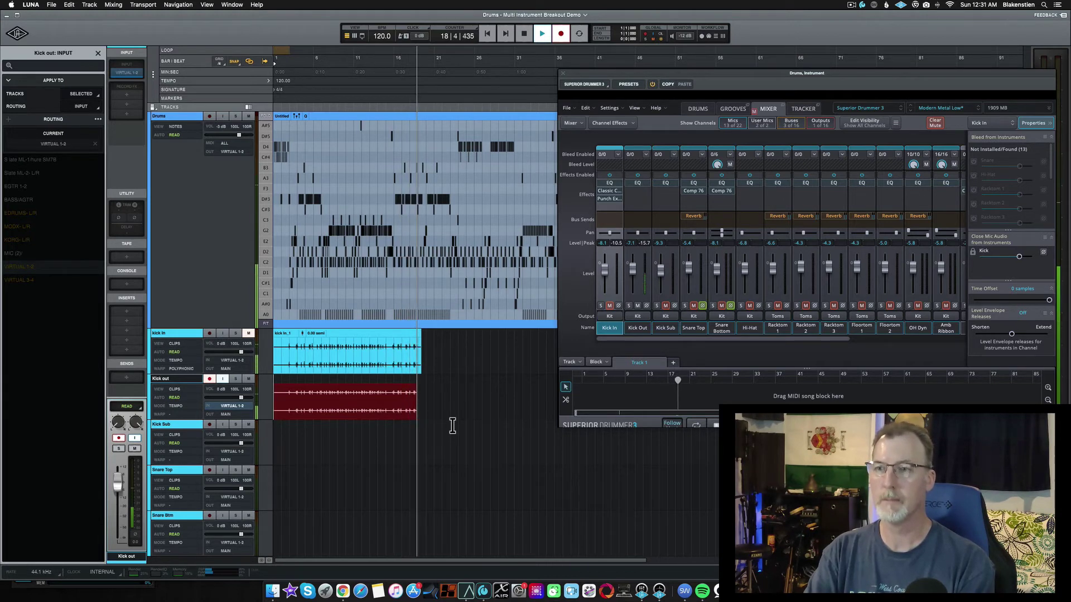
pyautogui.press('space')
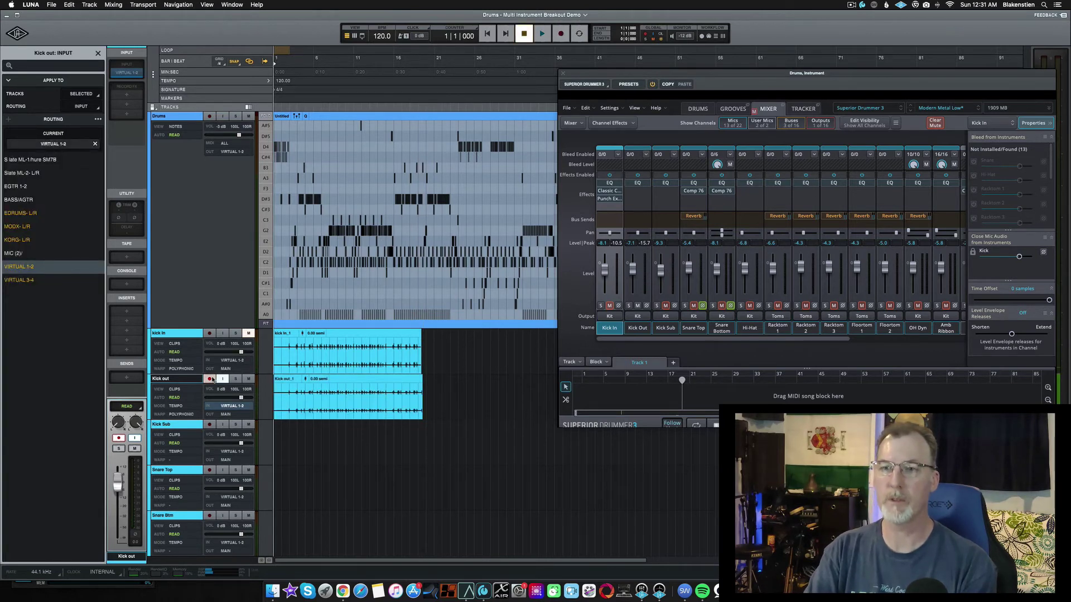
pyautogui.press('m')
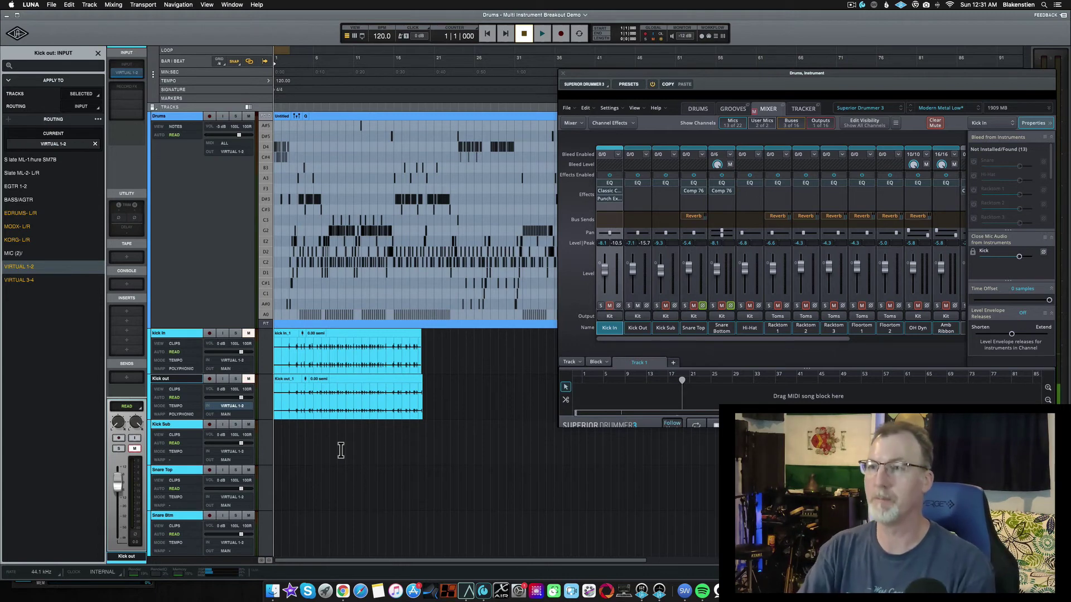
# Record the Kick Sub mixer channel onto the armed Kick Sub track for about 18 bars, and mute and disarm the track.
pyautogui.moveTo(803, 75); pyautogui.dragTo(790, 72)
pyautogui.click(162, 424)
pyautogui.click(209, 424)
pyautogui.click(560, 34)
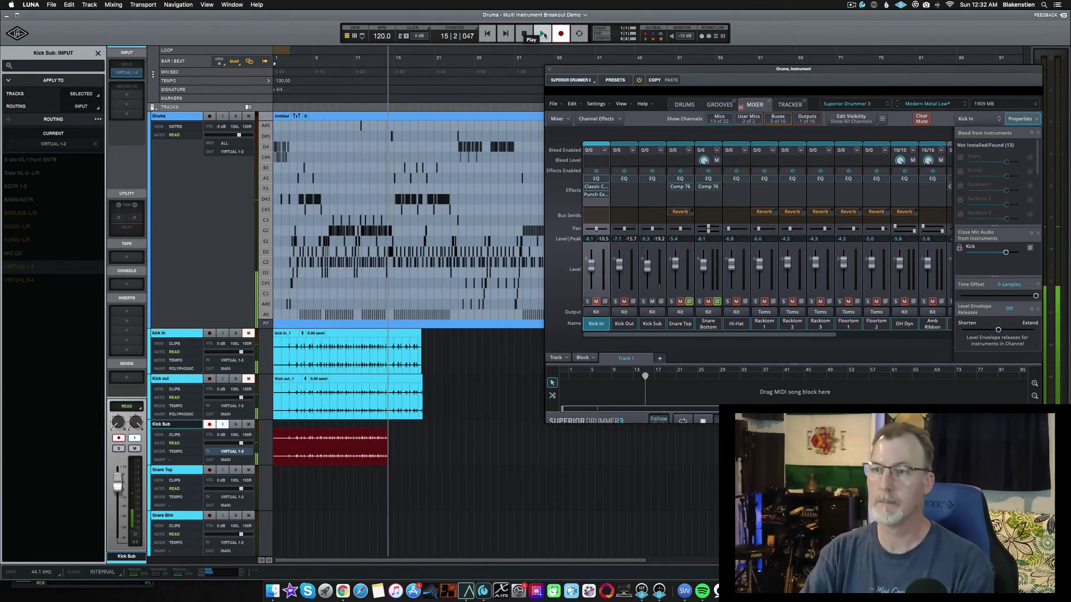
pyautogui.click(524, 34)
pyautogui.click(249, 424)
pyautogui.click(209, 423)
# Record the Snare Top and Snare Bottom mixer channels one after the other onto the Snare Top and Snare Btm tracks.
pyautogui.click(209, 470)
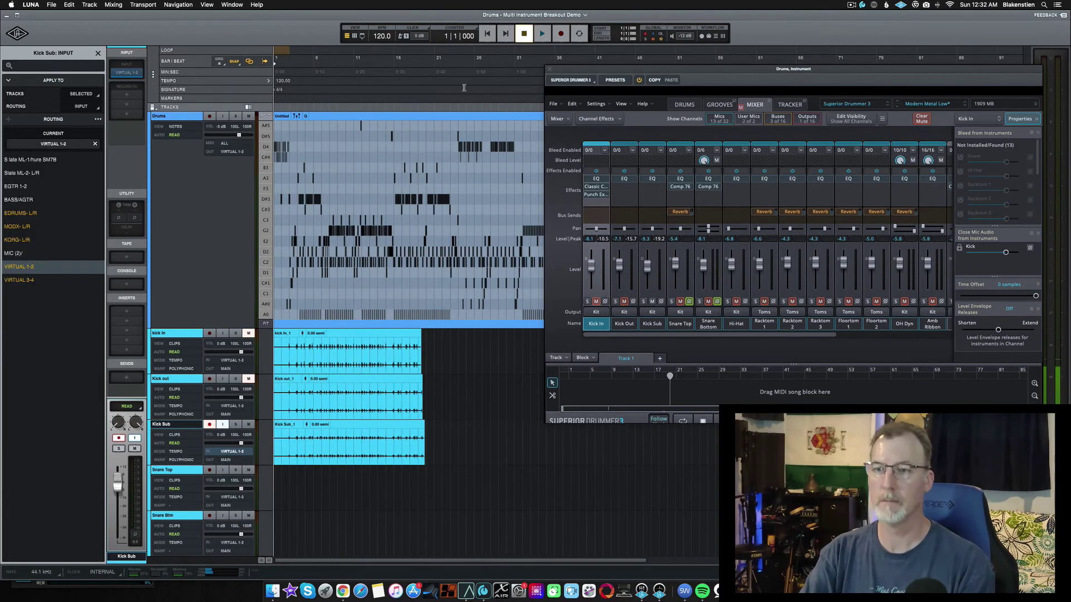
pyautogui.press('r')
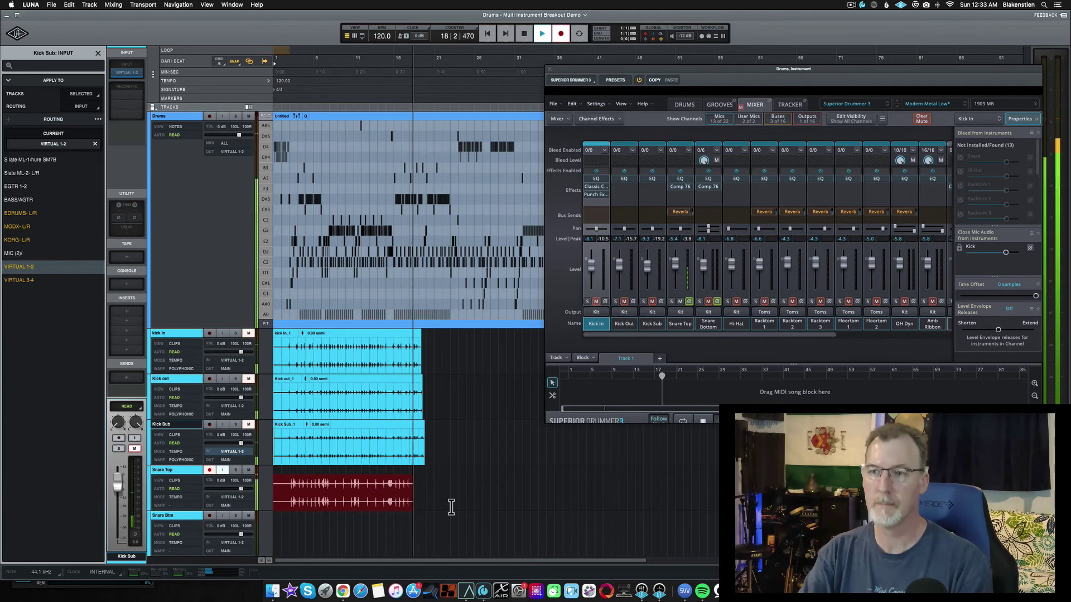
pyautogui.press('space')
pyautogui.scroll(-3, 222, 399)
pyautogui.click(209, 425)
pyautogui.press('r')
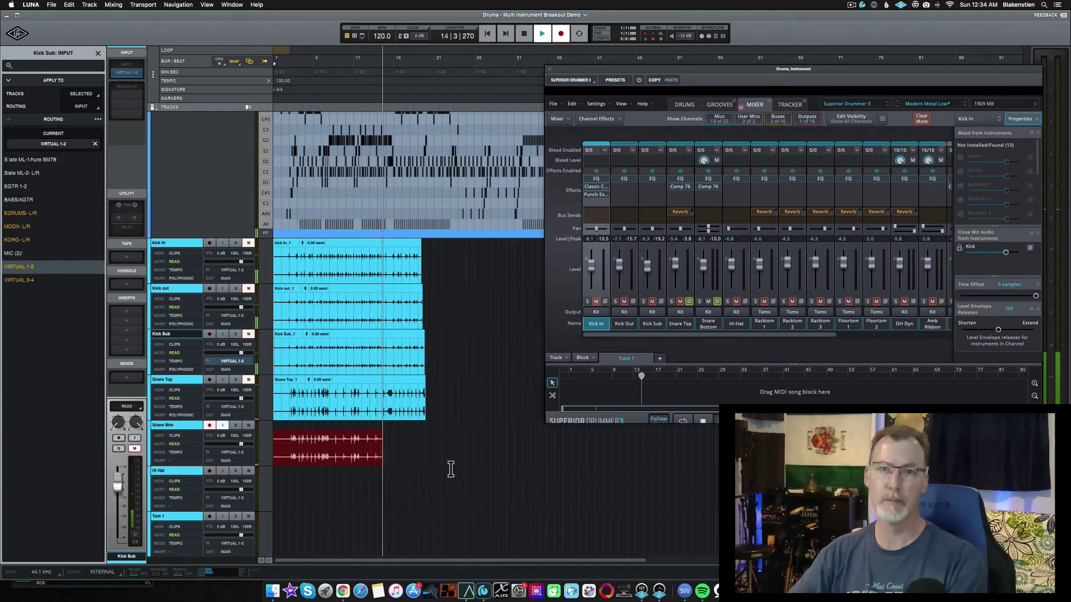
pyautogui.press('space')
# Record the Hi-Hat mixer channel onto the Hi Hat track from bar 1.
pyautogui.scroll(-3, 443, 486)
pyautogui.press('r')
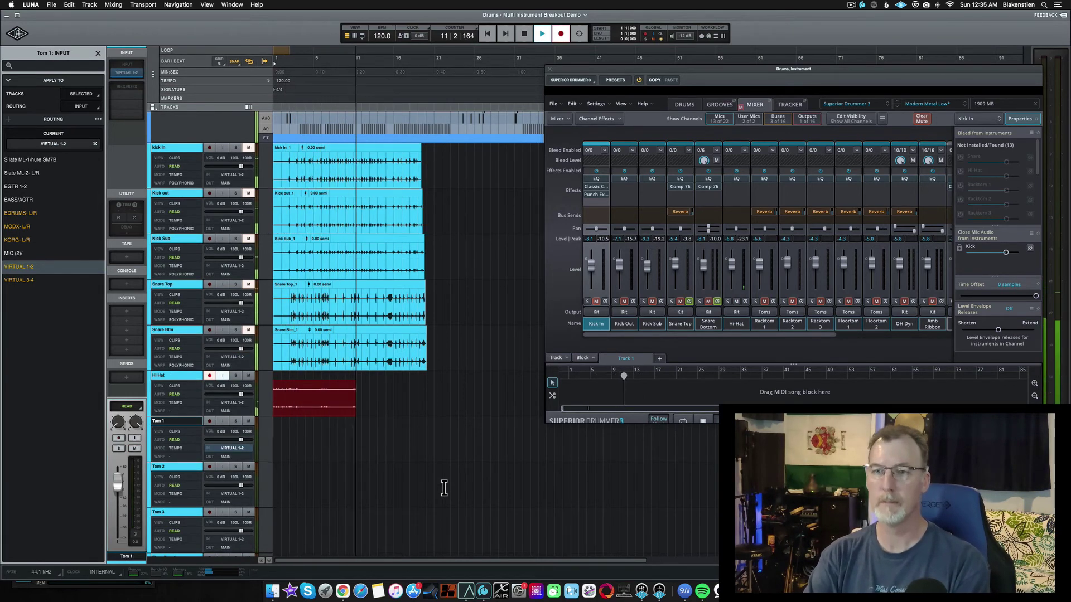
pyautogui.press('space')
# Record the rack and floor tom channels onto their own tracks, and the OH Dyn channel onto the OH track.
pyautogui.press('r')
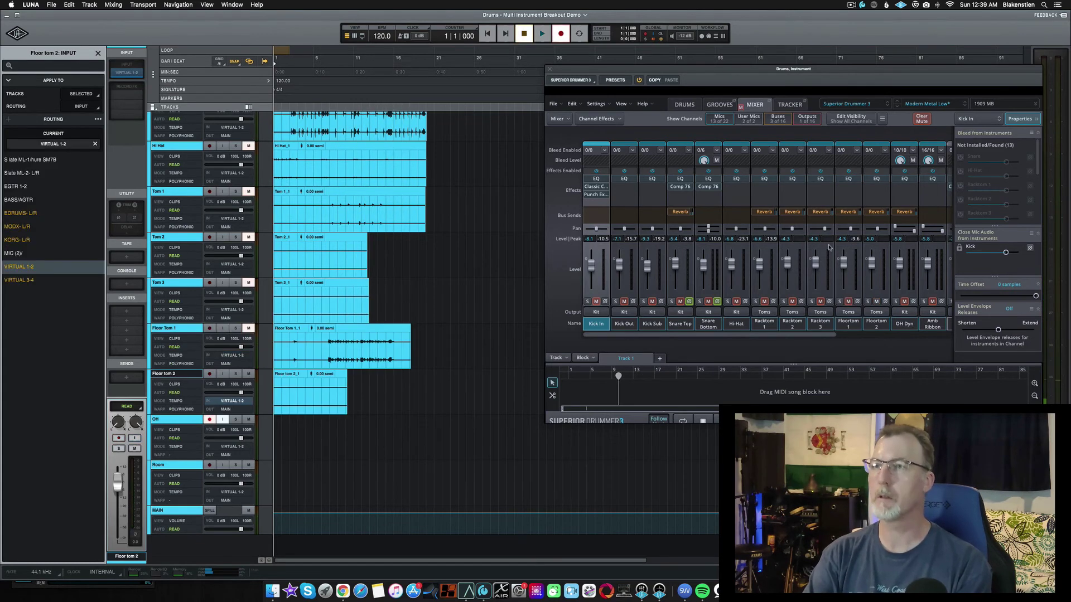
pyautogui.press('r')
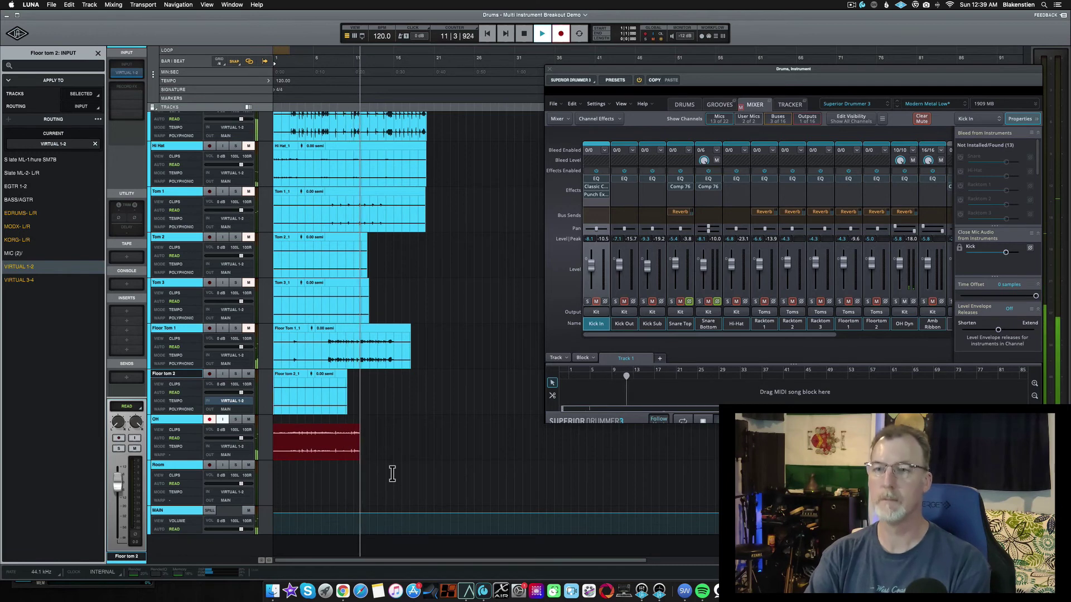
pyautogui.press('space')
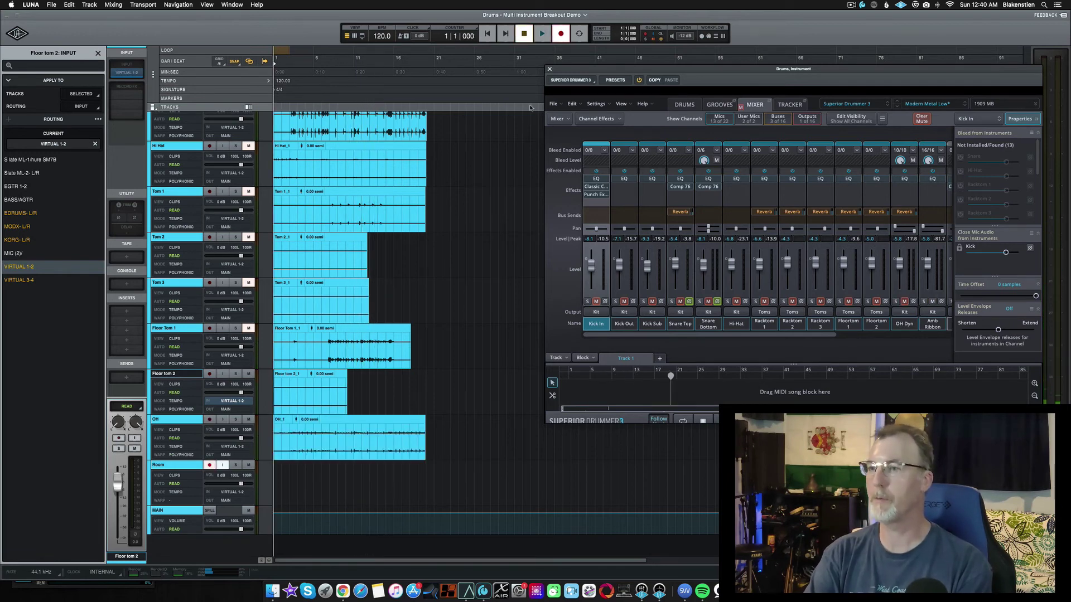
# Record the room channel onto the armed Room track from bar 1 for about 18 bars, and check the recorded clips.
pyautogui.press('r')
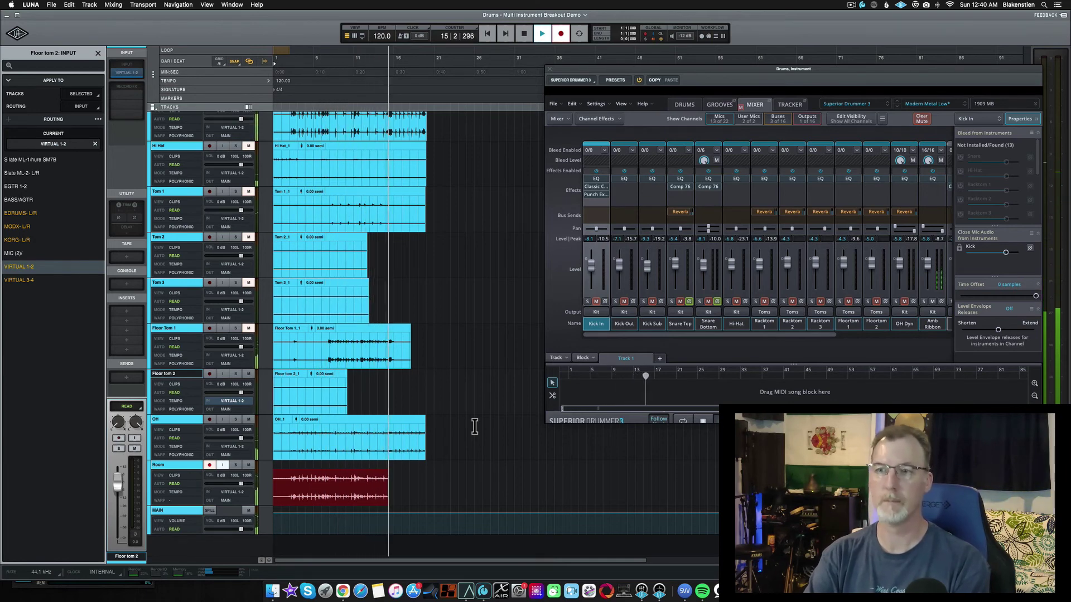
pyautogui.press('space')
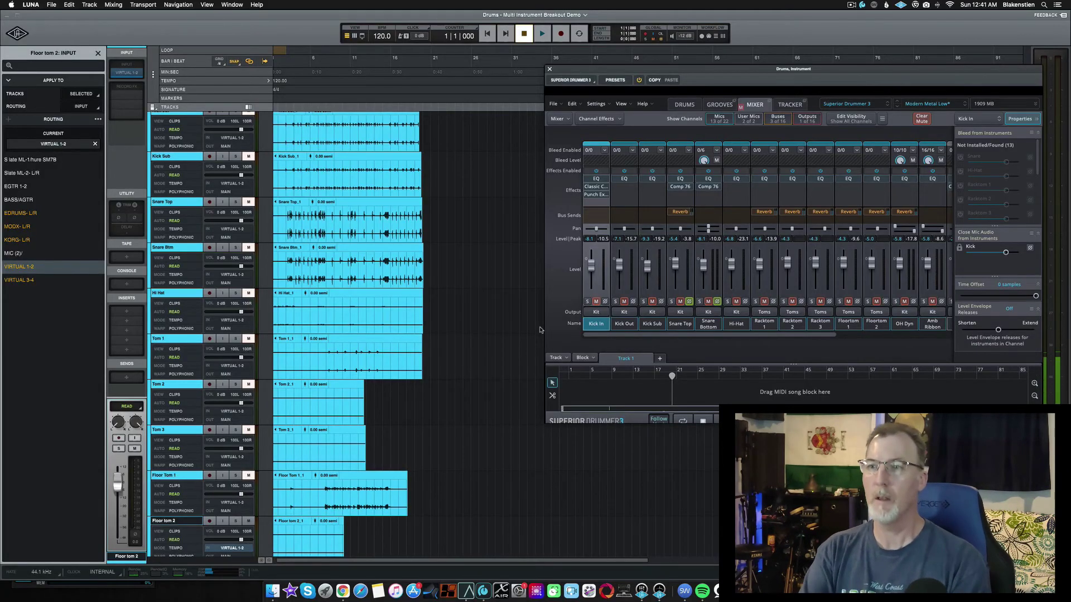
pyautogui.scroll(4, 475, 296)
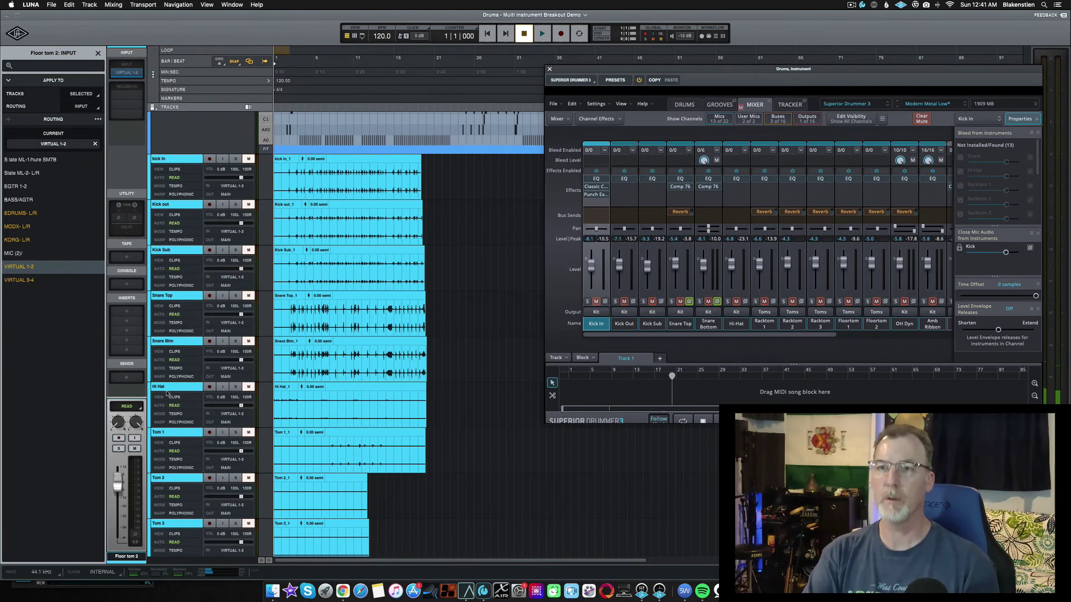
pyautogui.scroll(-4, 168, 394)
pyautogui.scroll(-5, 178, 403)
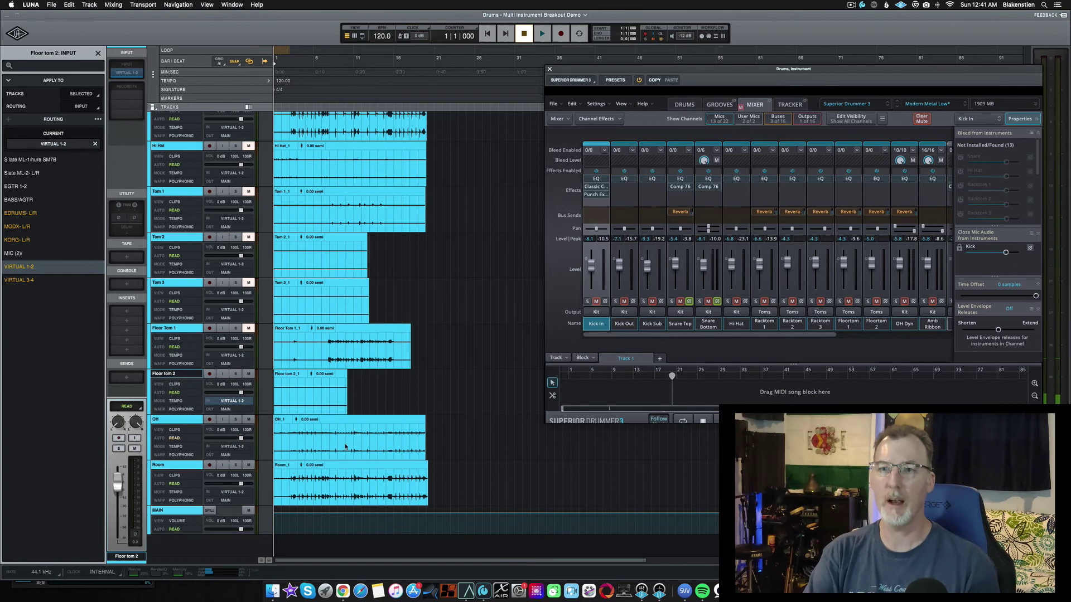
# Close the Superior Drummer 3 window and the input routing list, and hide the Drums instrument track.
pyautogui.scroll(10, 486, 390)
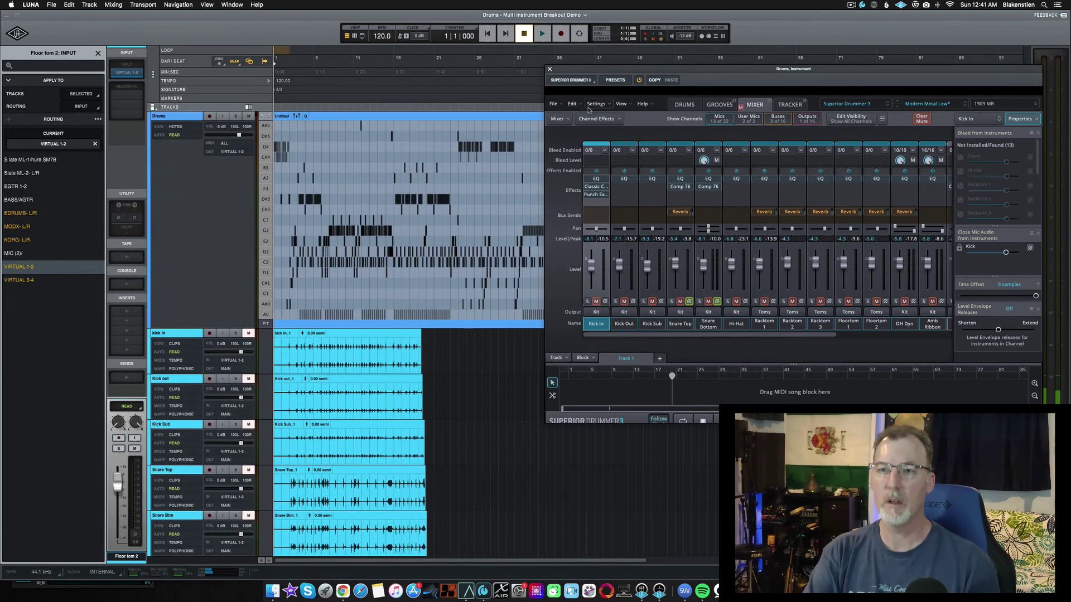
pyautogui.click(549, 69)
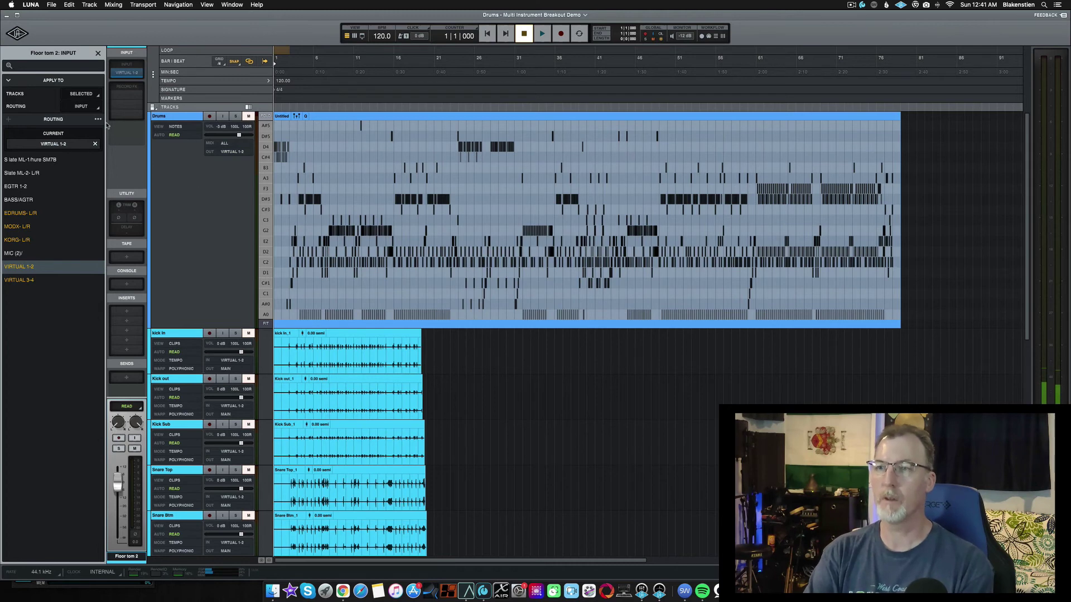
pyautogui.click(98, 54)
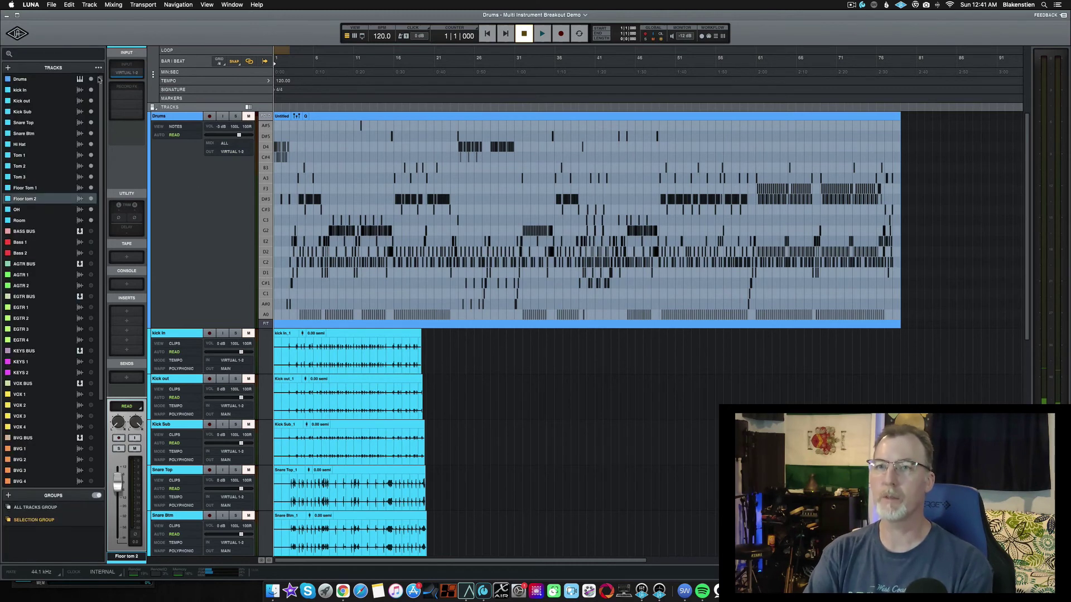
pyautogui.click(92, 80)
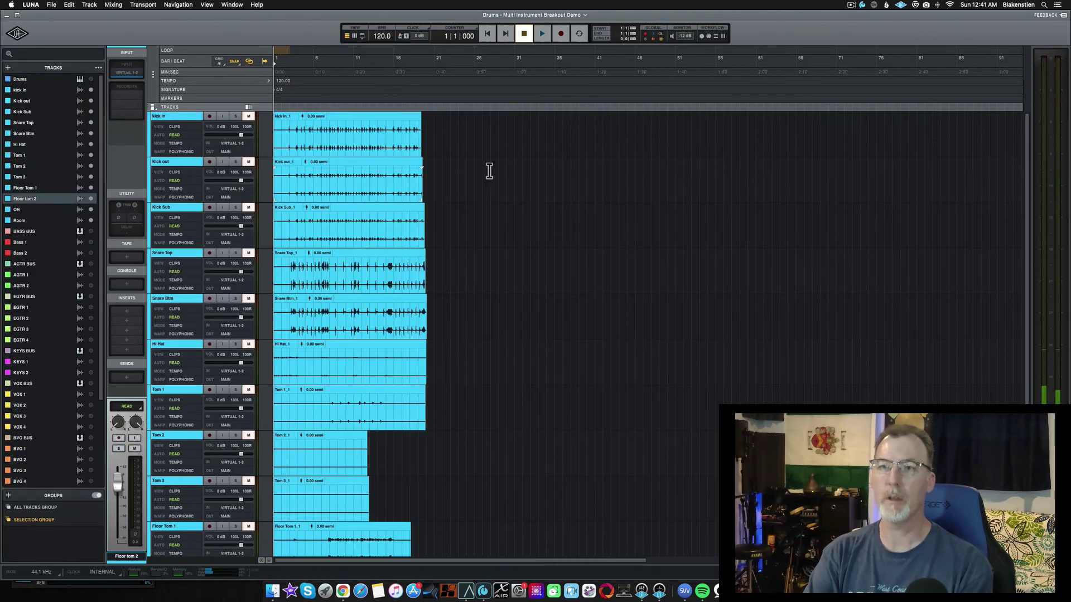
# Set the height of all tracks to Mini.
pyautogui.hscroll(1, 524, 279)
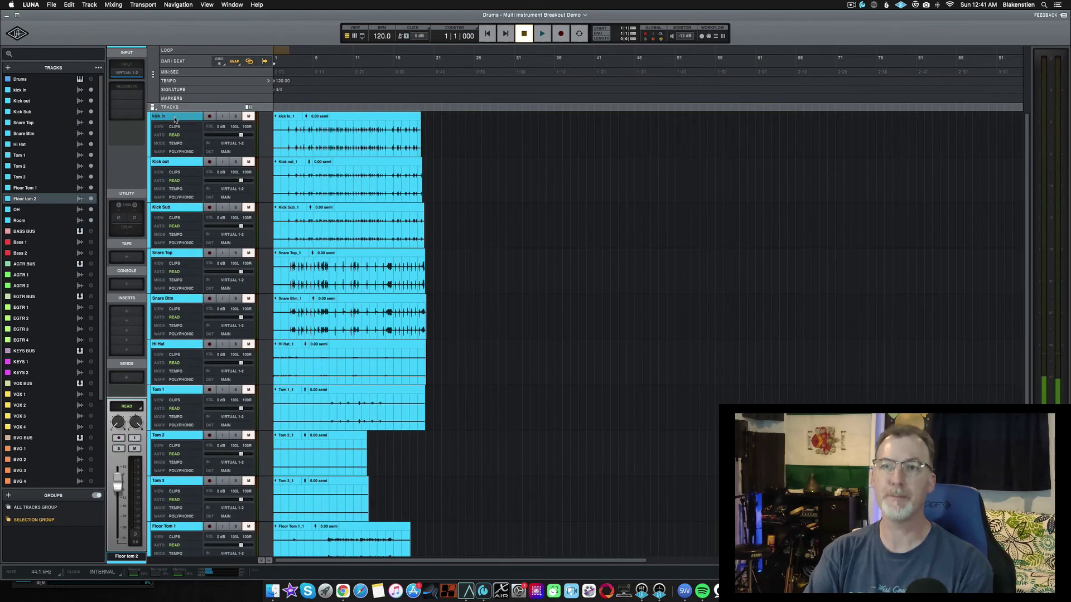
pyautogui.click(158, 107)
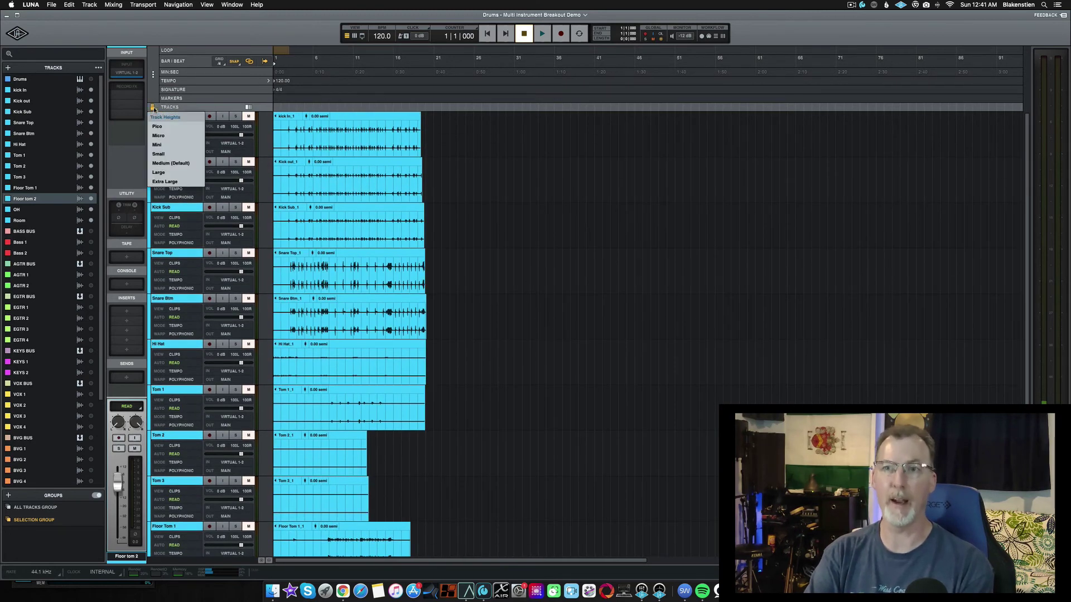
pyautogui.click(159, 148)
# Unmute all tracks from Kick In through Floor Tom 1 together, and clear the multi-track selection.
pyautogui.click(176, 117)
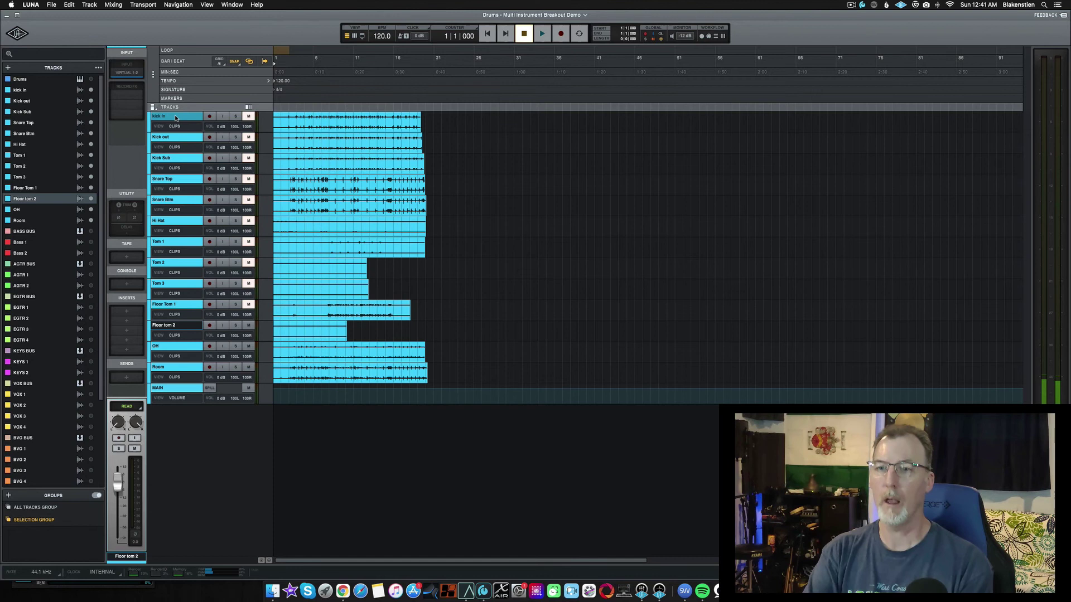
pyautogui.keyDown('shift'); pyautogui.click(175, 306); pyautogui.keyUp('shift')
pyautogui.click(249, 305)
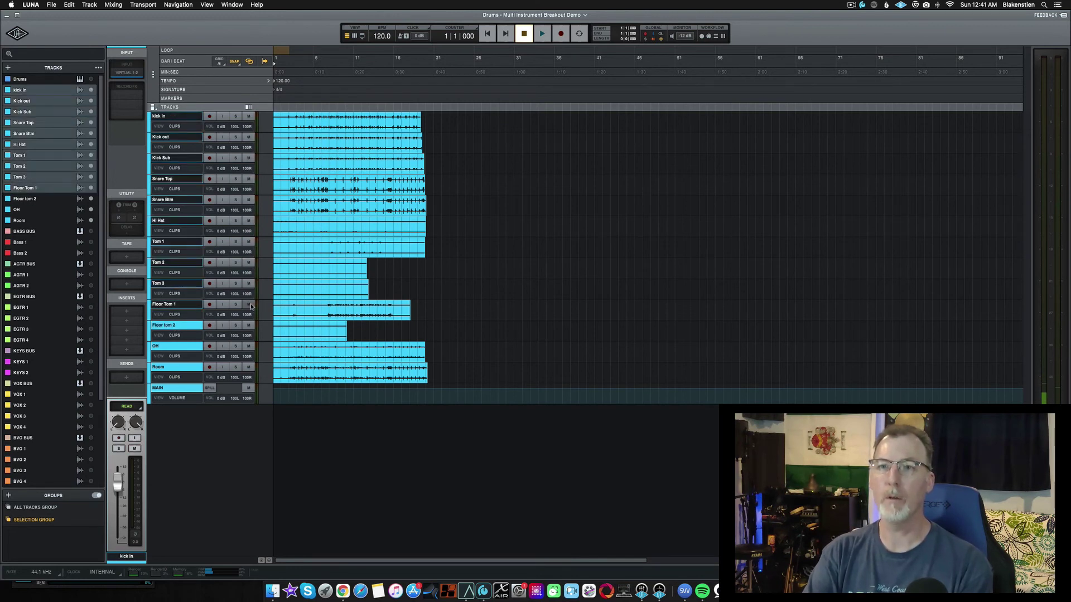
pyautogui.click(460, 224)
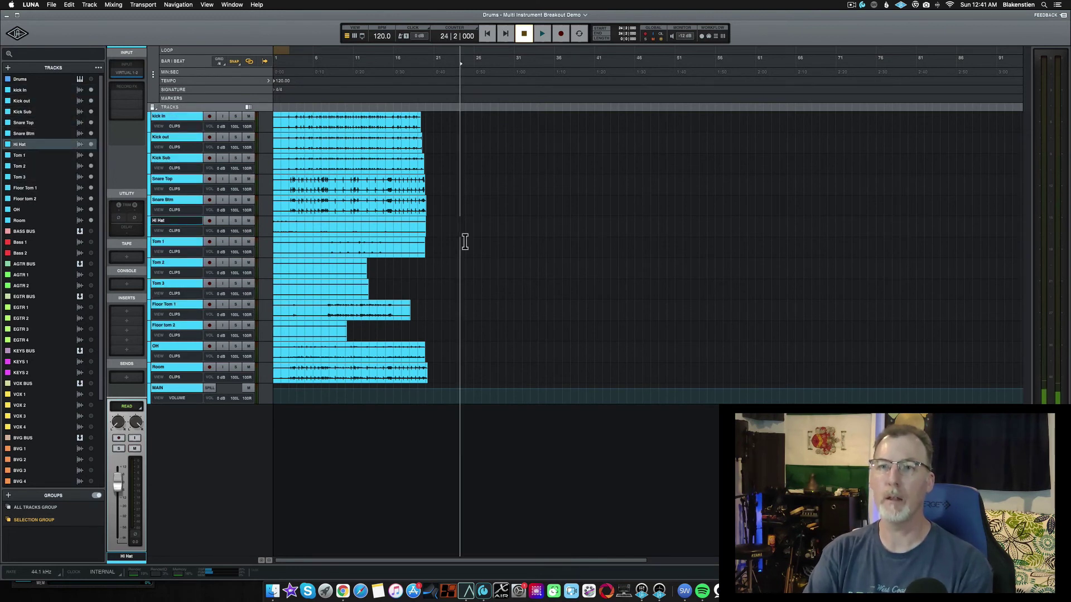
# Switch to the mixer view and look over the drum channel strips down to their sends and outputs.
pyautogui.click(355, 36)
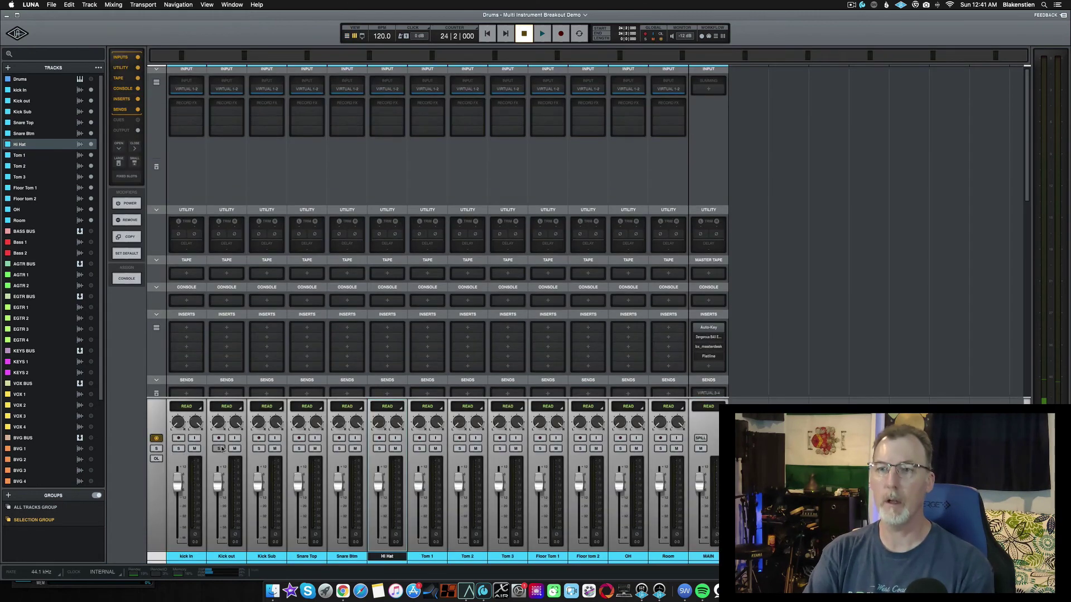
pyautogui.scroll(-5, 268, 195)
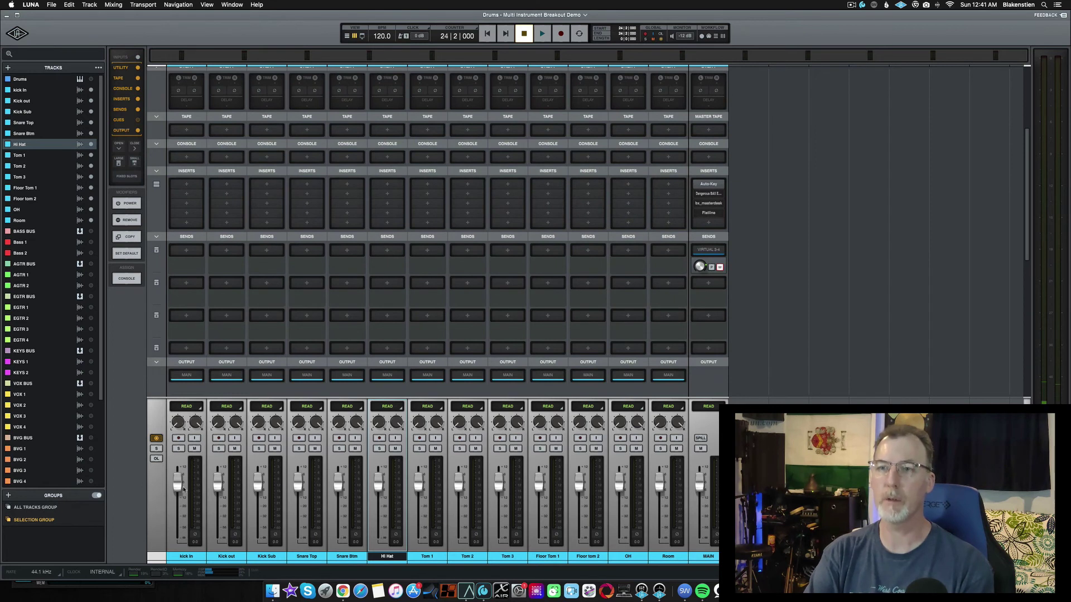
pyautogui.scroll(1, 251, 244)
# Lower the Main fader, play the recorded drum tracks from bar 1 while fine-tuning that level, and return to the start.
pyautogui.press('Return')
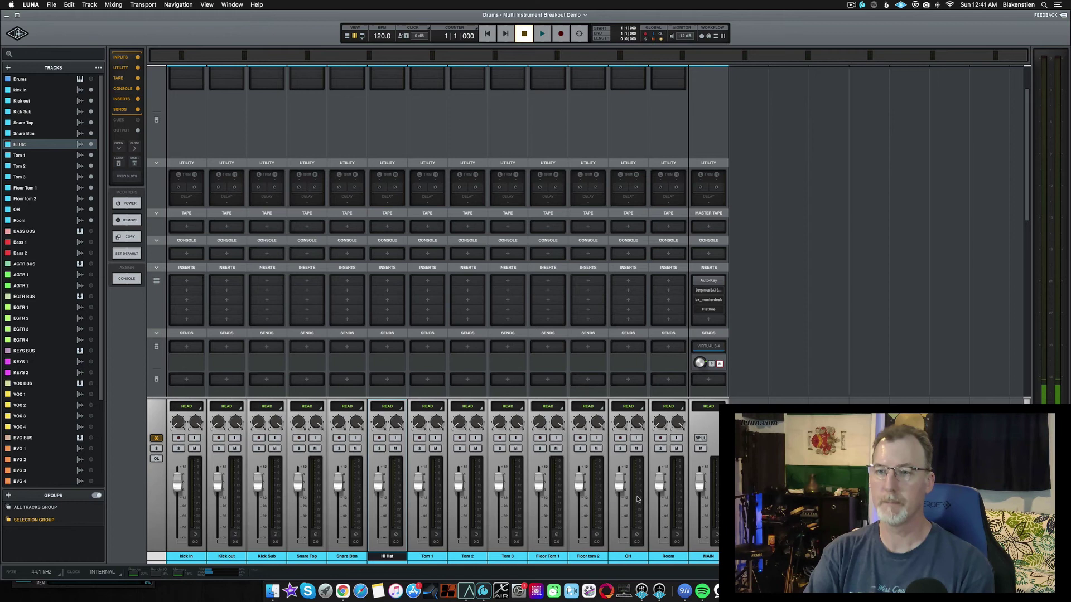
pyautogui.moveTo(701, 483); pyautogui.dragTo(701, 502)
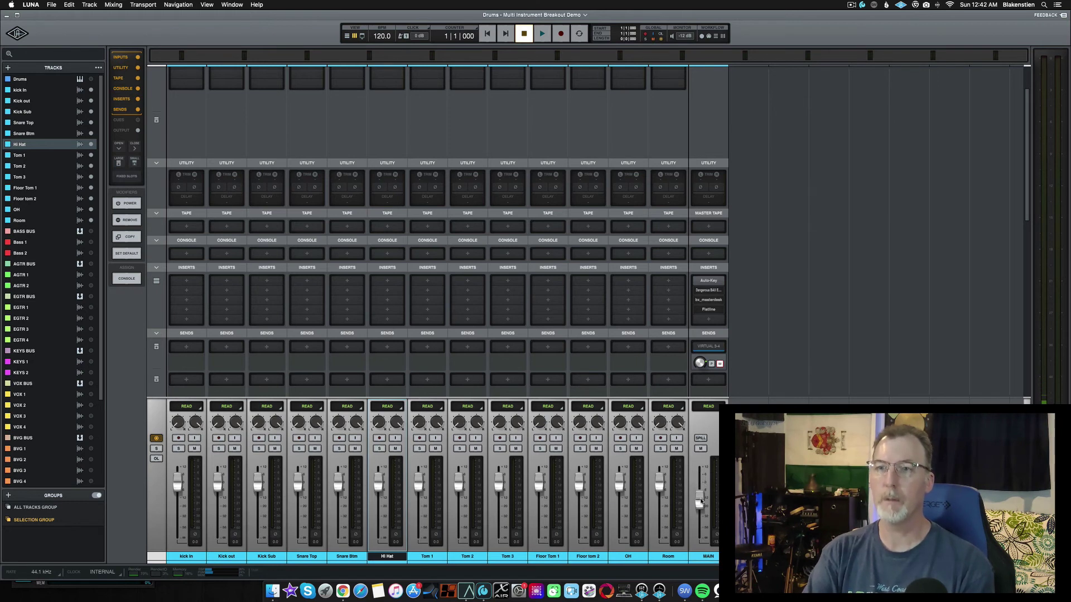
pyautogui.press('space')
pyautogui.moveTo(702, 505); pyautogui.dragTo(703, 501)
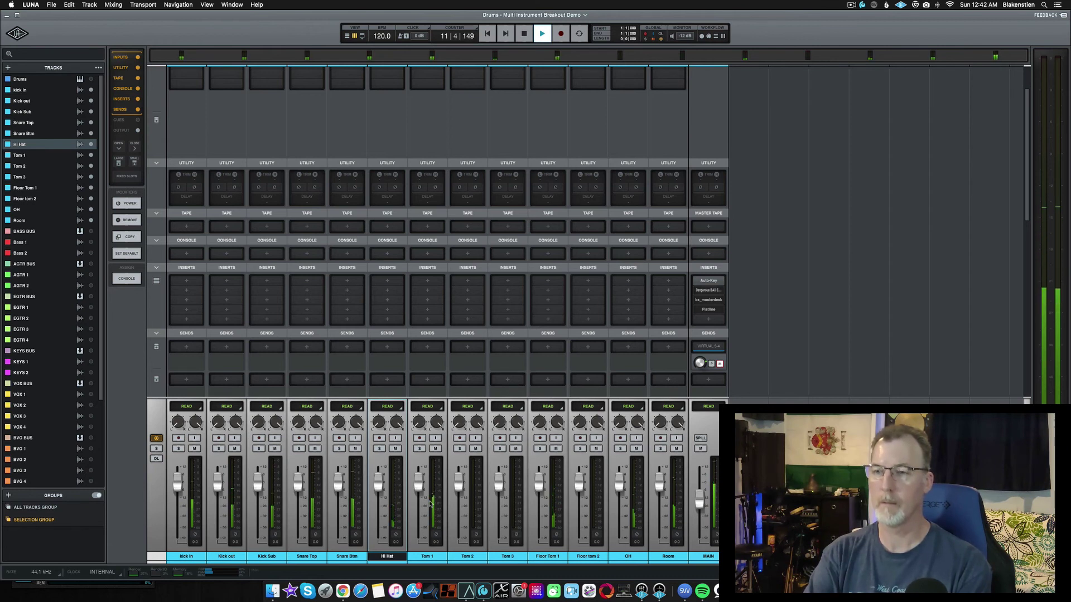
pyautogui.press('space')
pyautogui.press('Return')
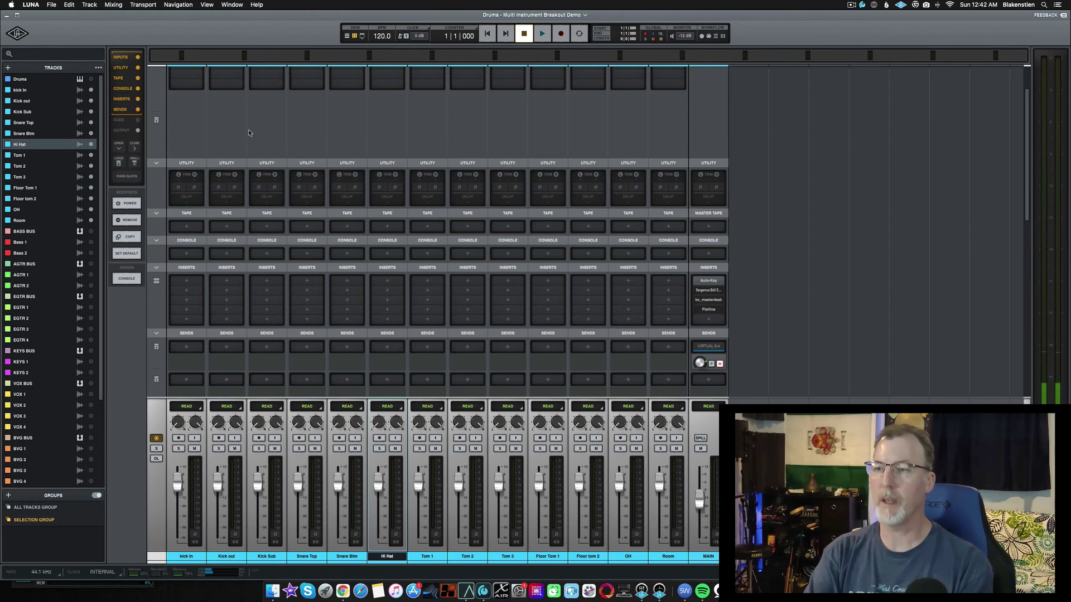
pyautogui.scroll(3, 247, 131)
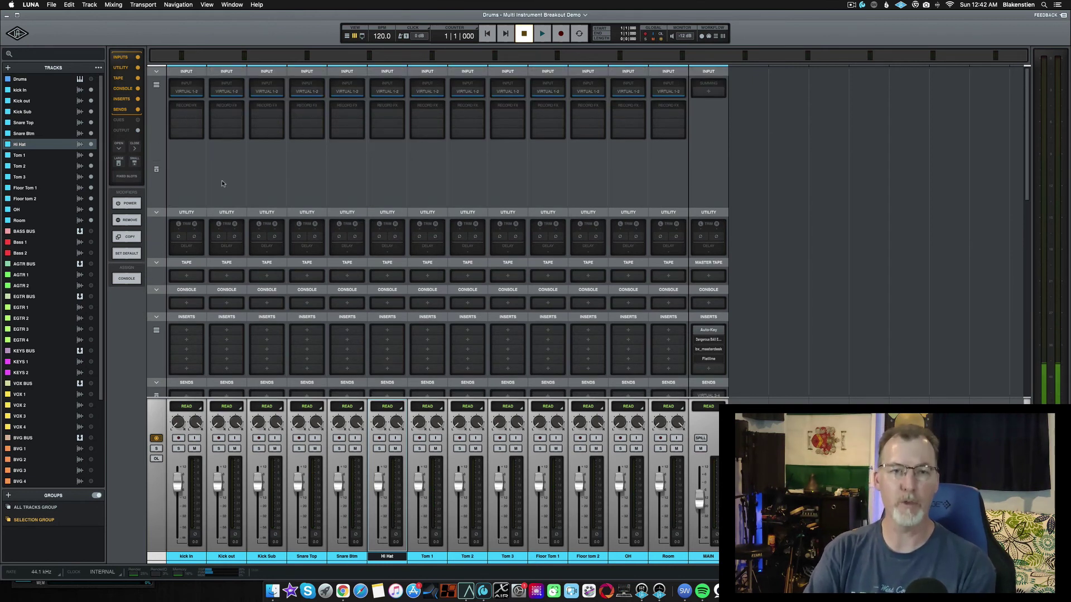